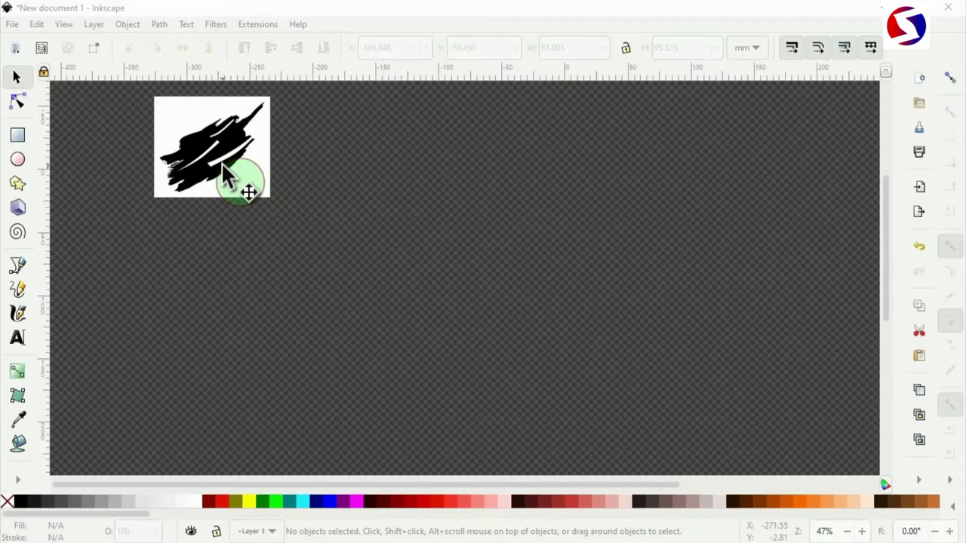
Import the Splatter PNG as an embedded image and place it right of the brush stroke
click(13, 26)
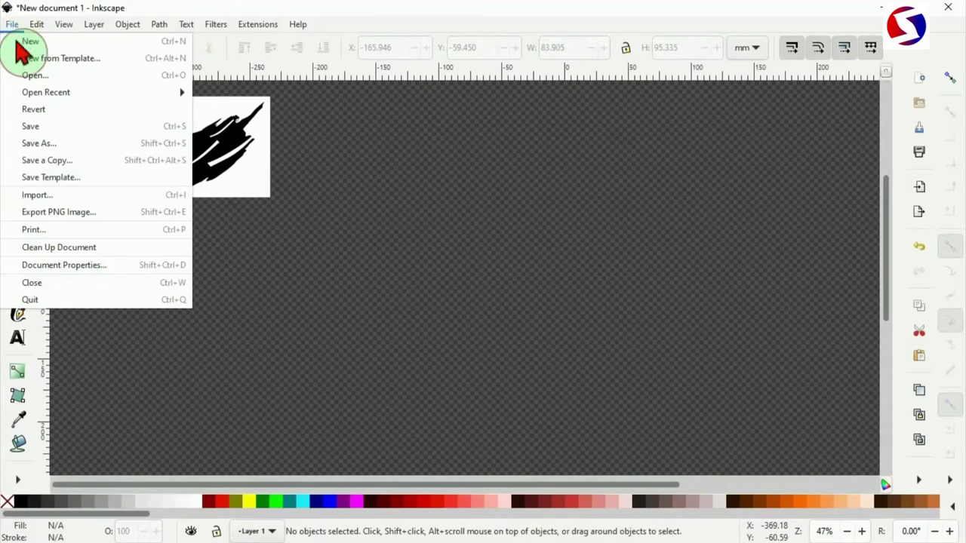
click(91, 196)
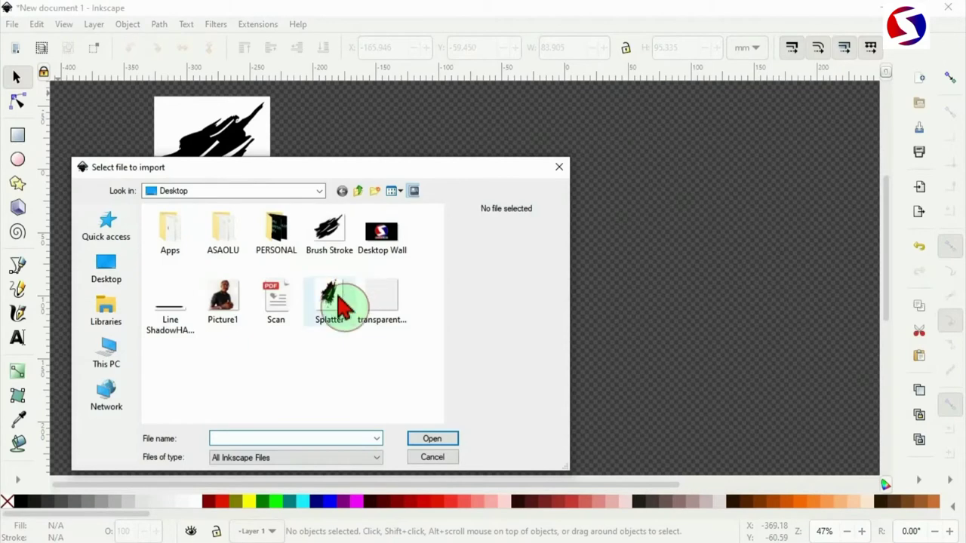
click(332, 302)
double_click(335, 302)
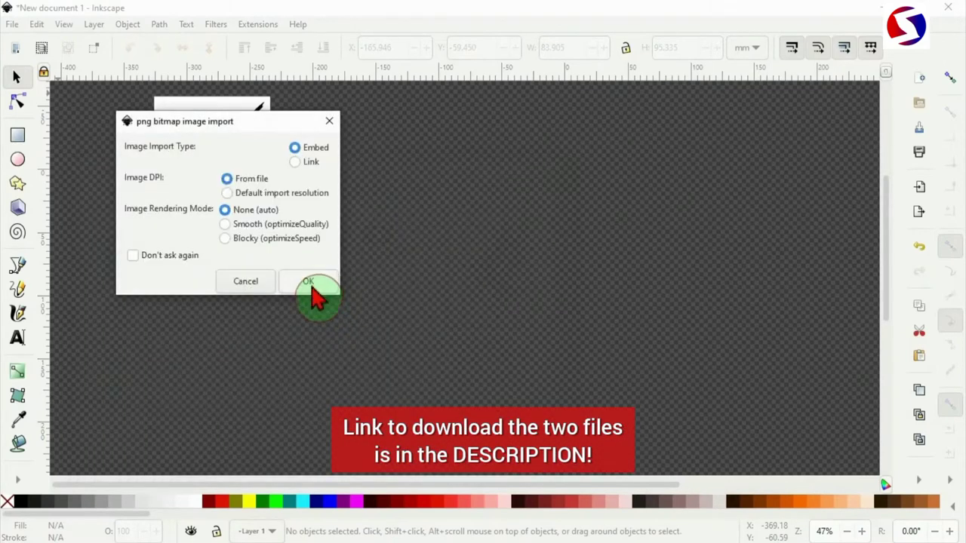
click(310, 283)
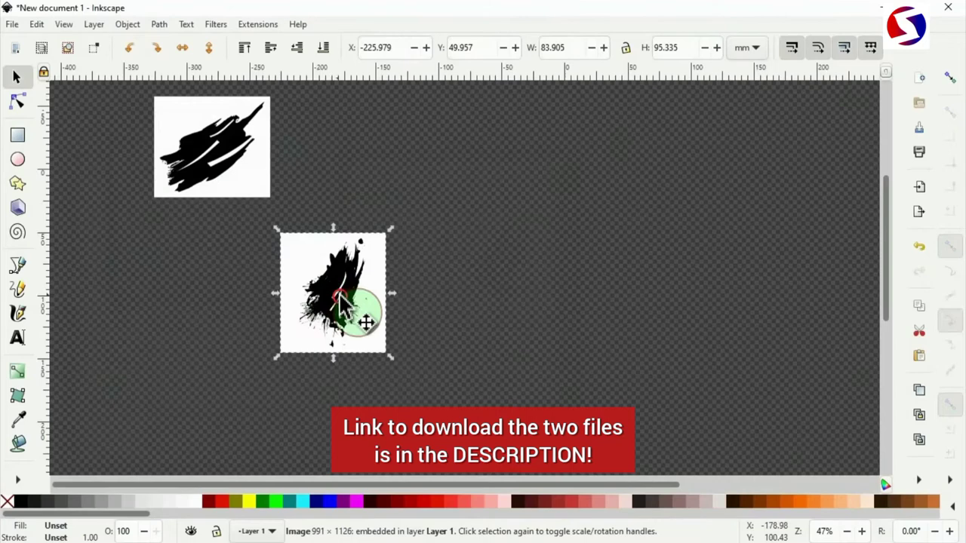
mouse_move(340, 302)
mouse_down()
mouse_move(413, 204)
mouse_move(417, 151)
mouse_up()
click(198, 159)
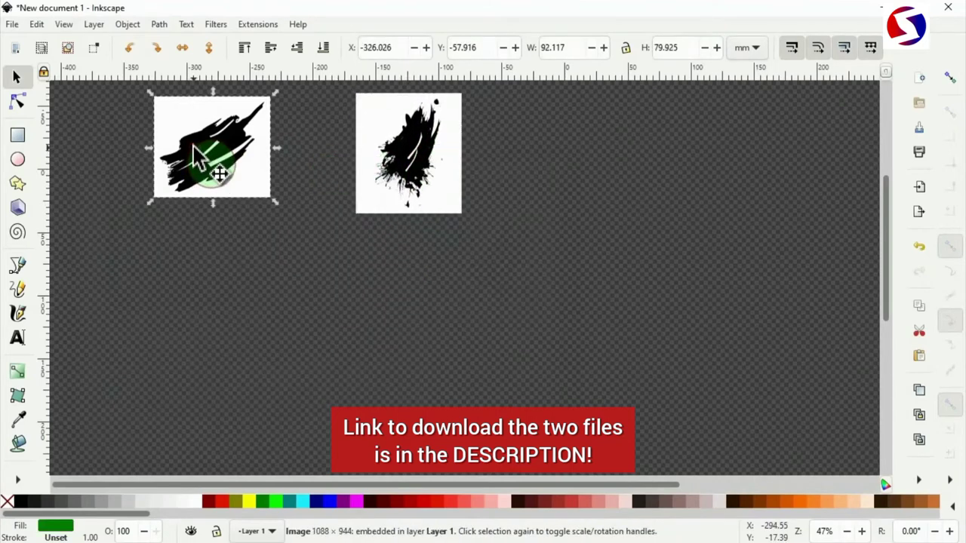
click(220, 502)
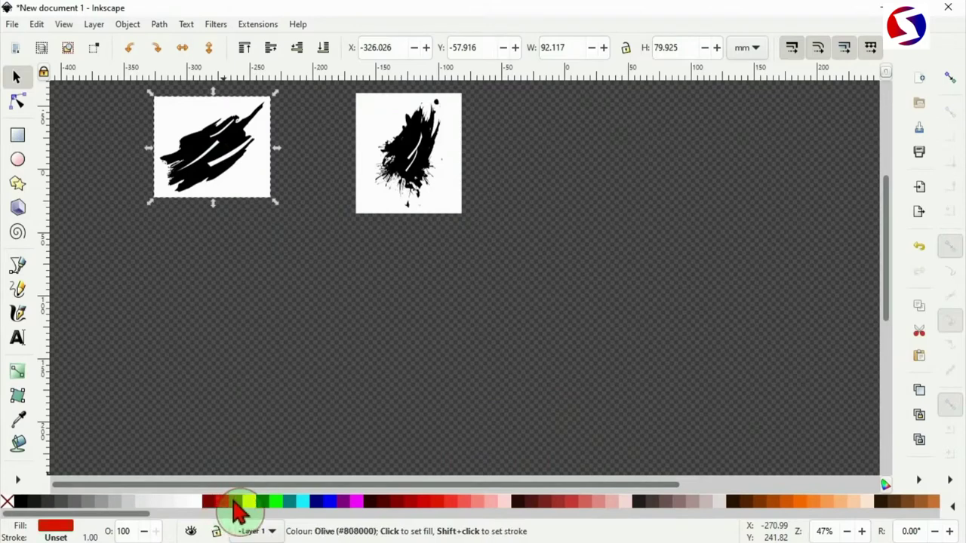
click(268, 503)
click(329, 502)
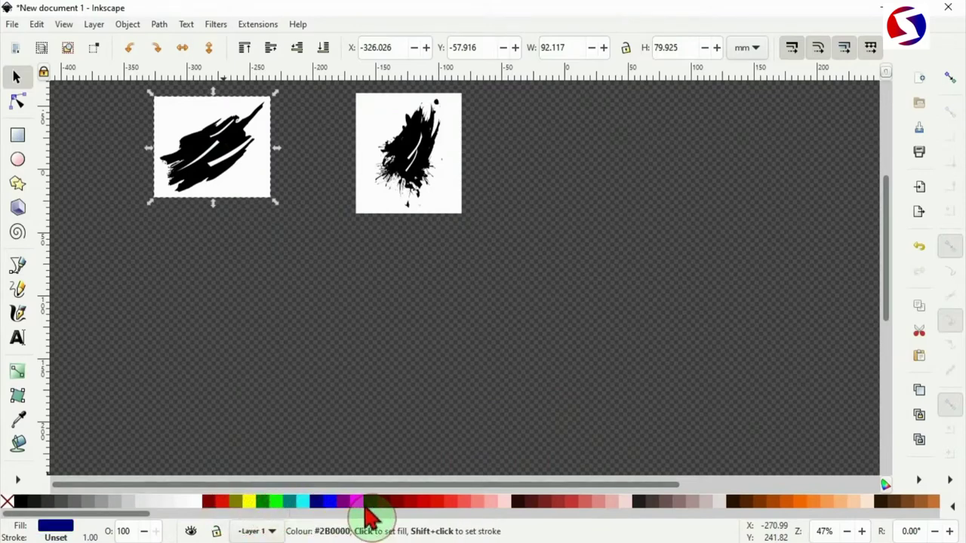
click(370, 502)
click(417, 141)
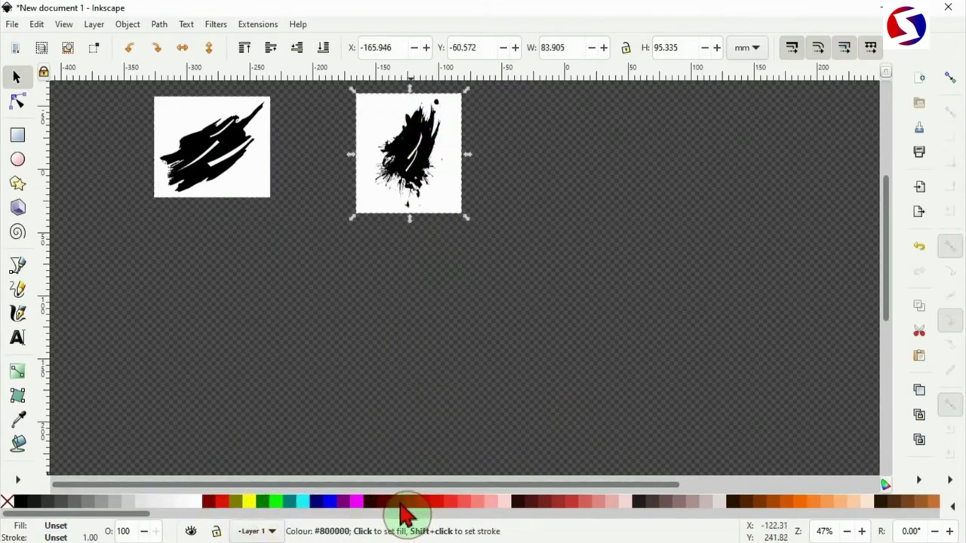
click(344, 503)
click(302, 503)
click(261, 503)
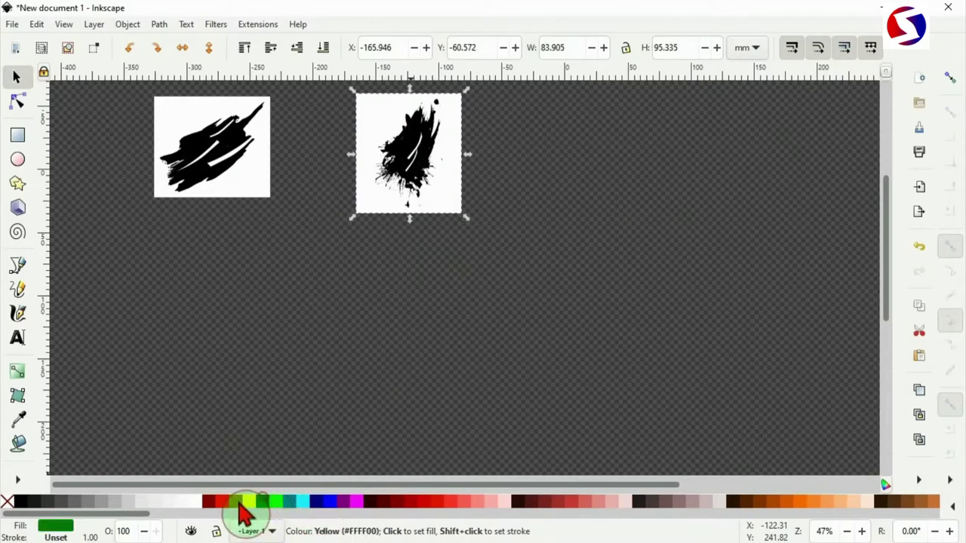
click(237, 503)
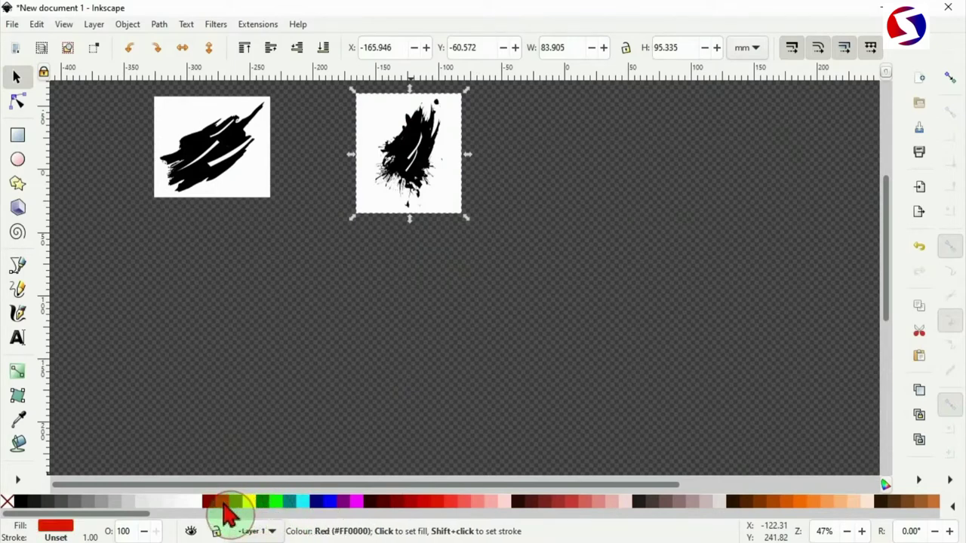
click(210, 145)
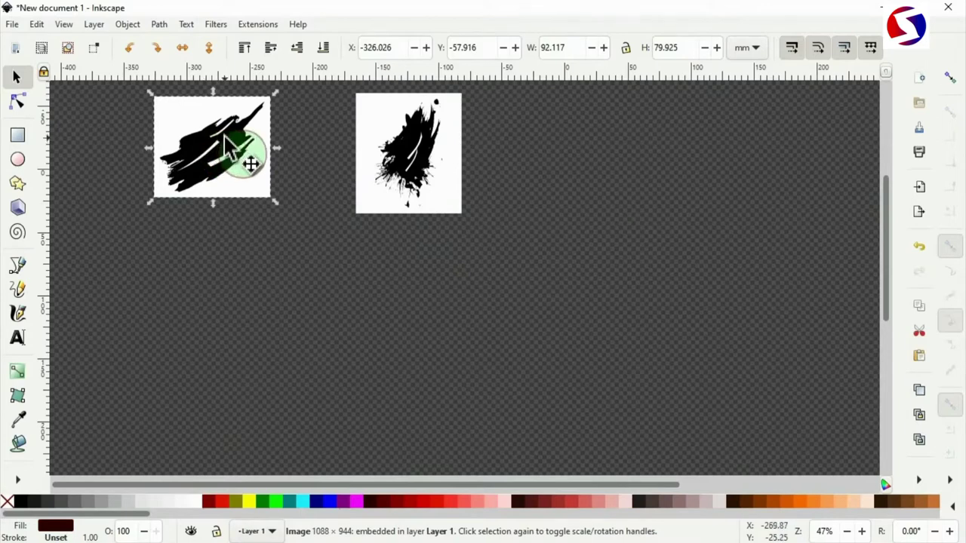
Trace the brush-stroke image into a 306-node black vector path and move it below the image
right_click(228, 147)
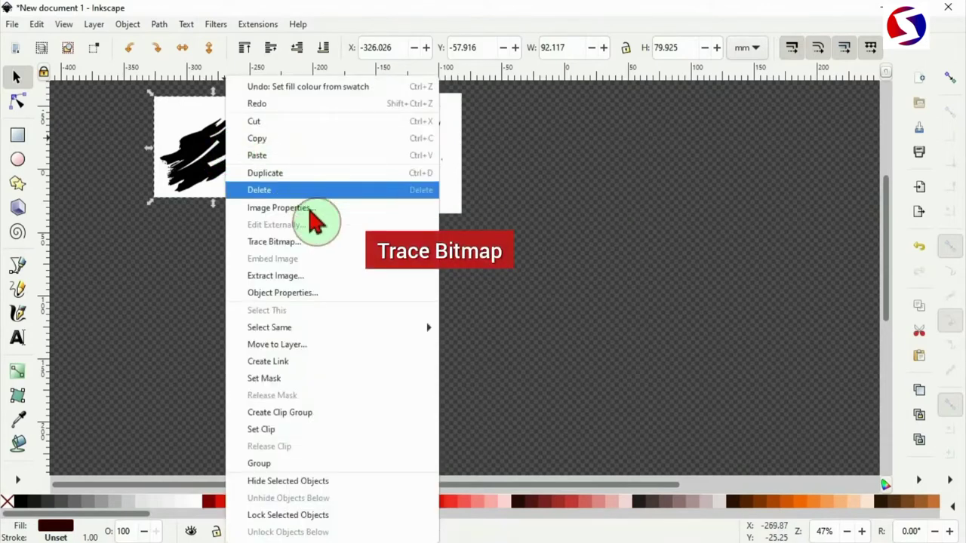
click(272, 241)
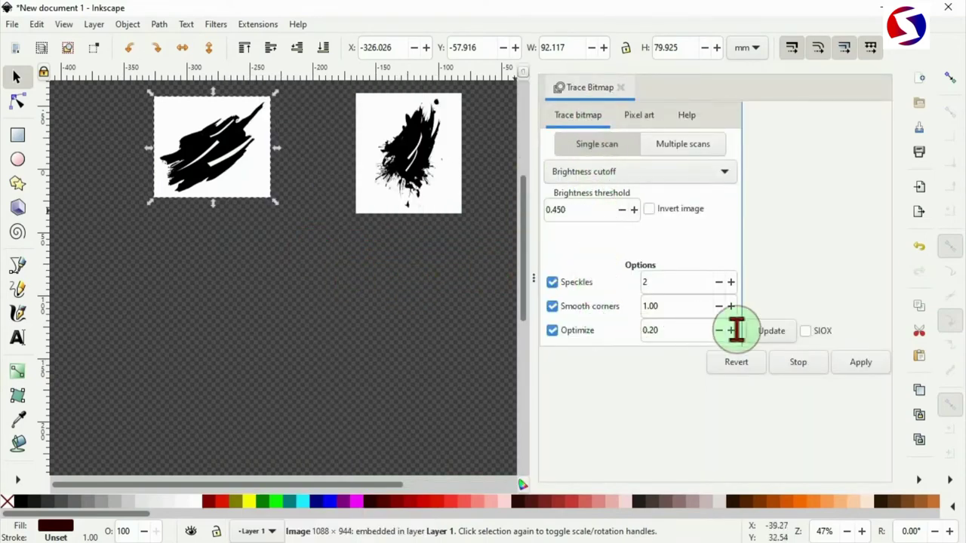
click(774, 337)
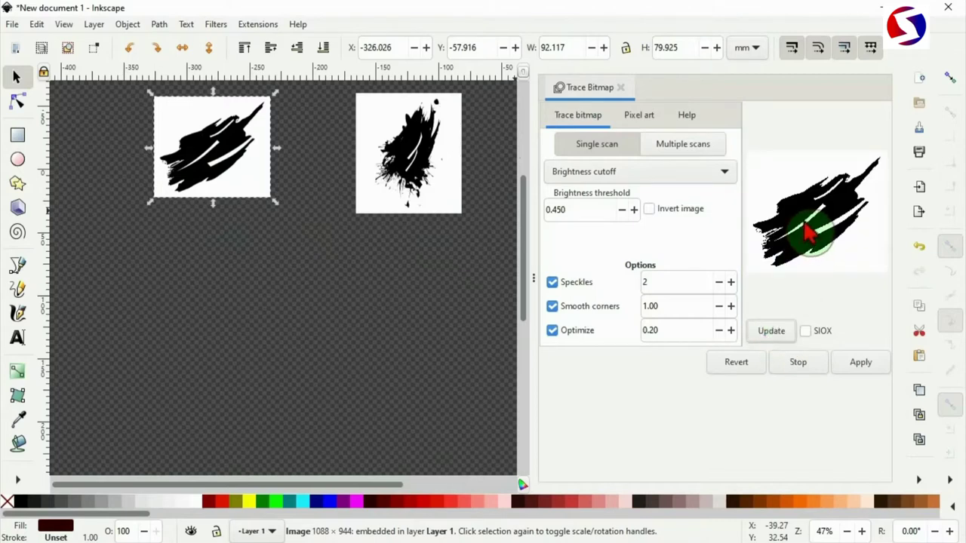
click(860, 363)
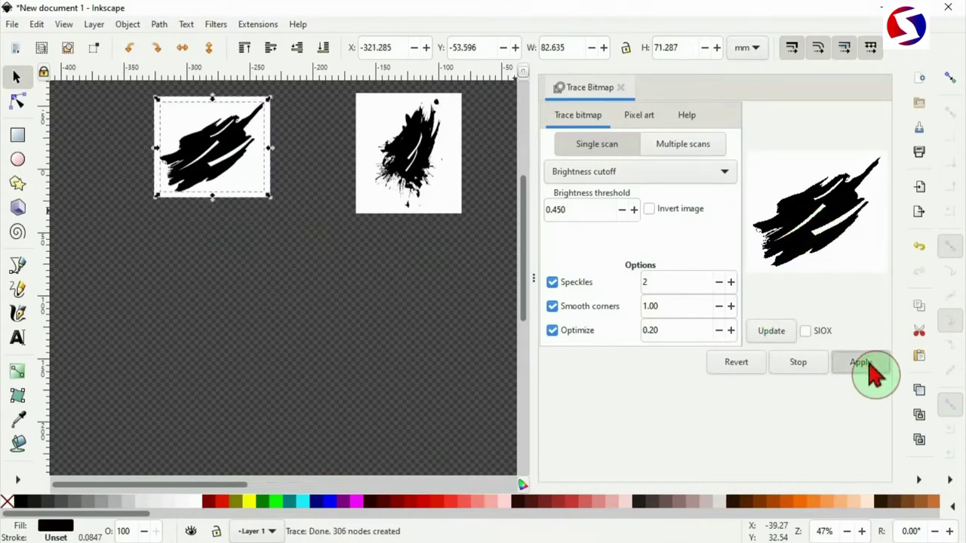
mouse_move(265, 159)
mouse_down()
mouse_move(242, 162)
mouse_move(222, 302)
mouse_up()
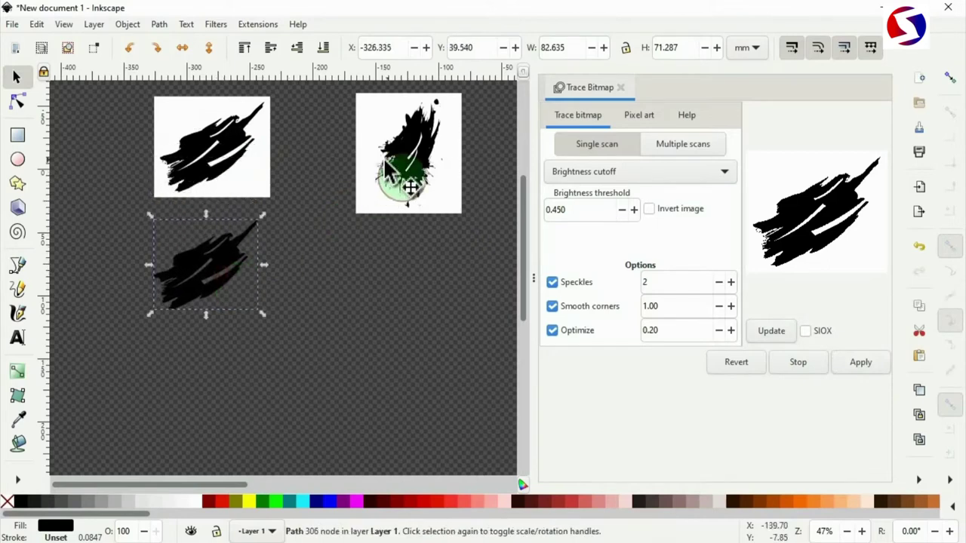
Trace the splatter image into a 1752-node black vector path and move it below its original
click(402, 159)
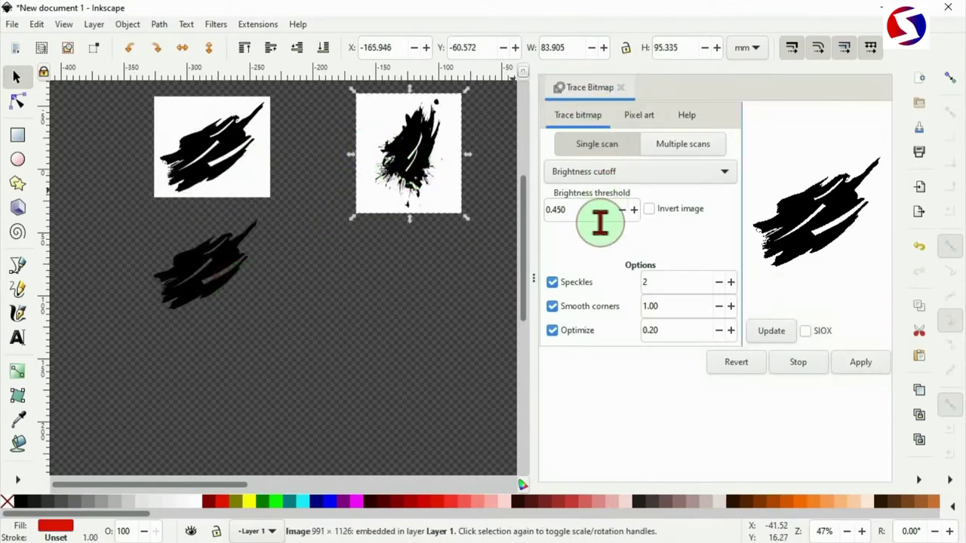
click(760, 330)
click(768, 331)
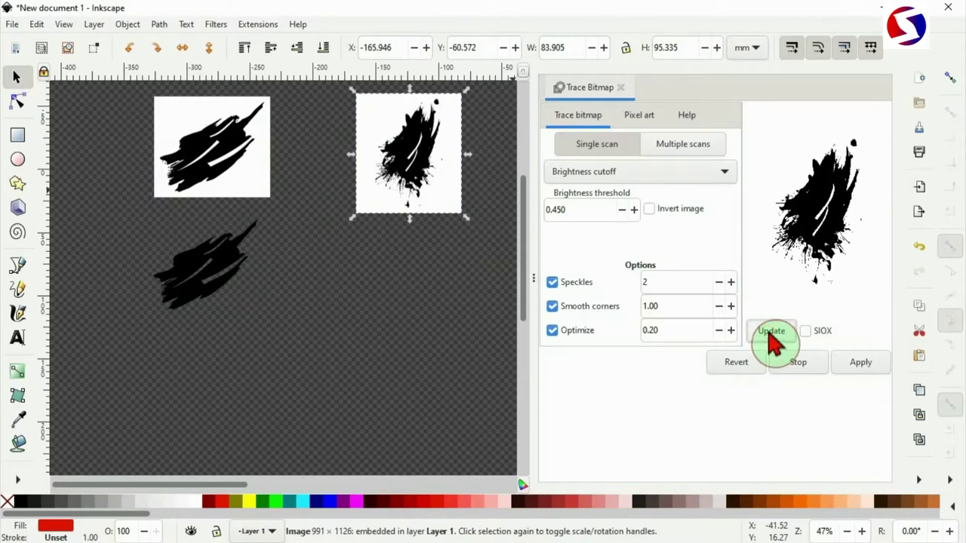
click(864, 361)
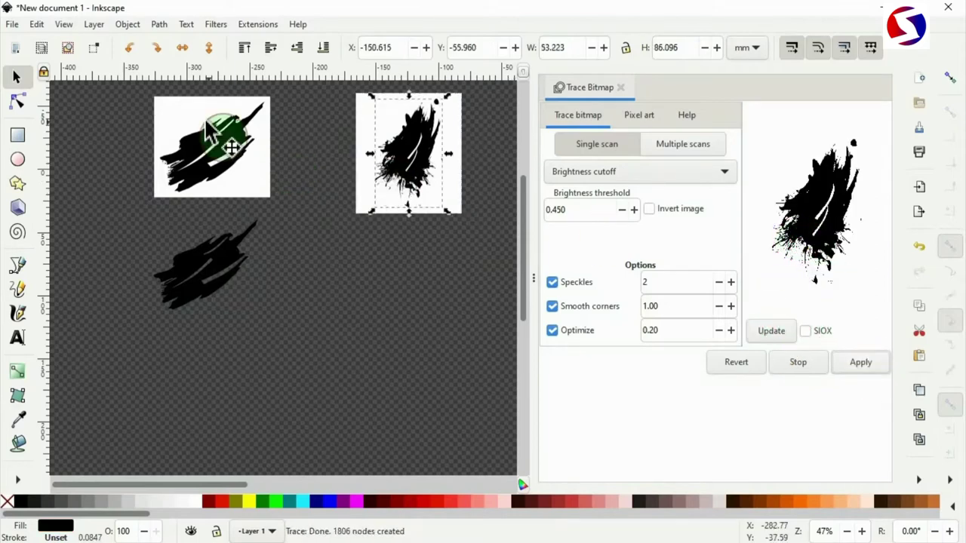
mouse_move(409, 156)
mouse_down()
mouse_move(425, 168)
mouse_move(409, 312)
mouse_up()
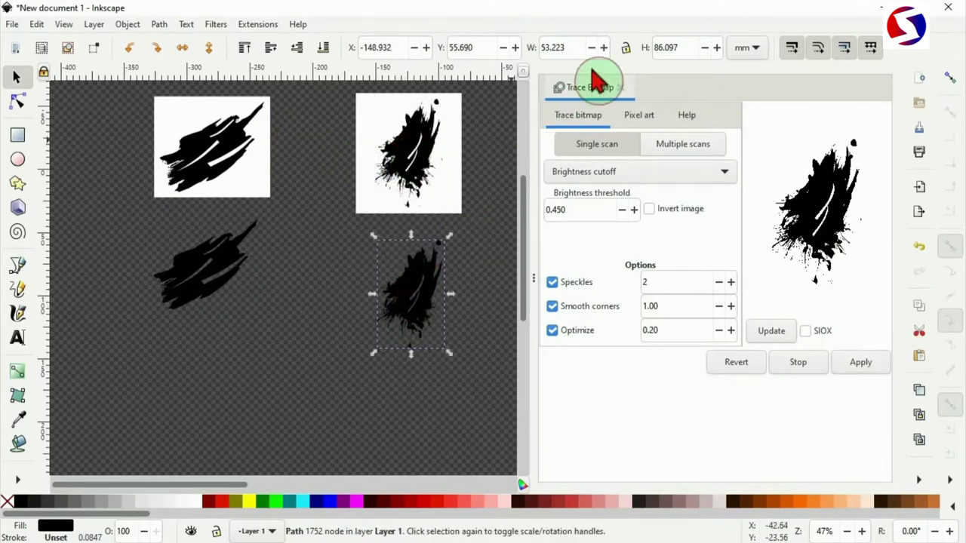
Close the Trace Bitmap panel and delete both original bitmap images, keeping the traced paths
click(620, 87)
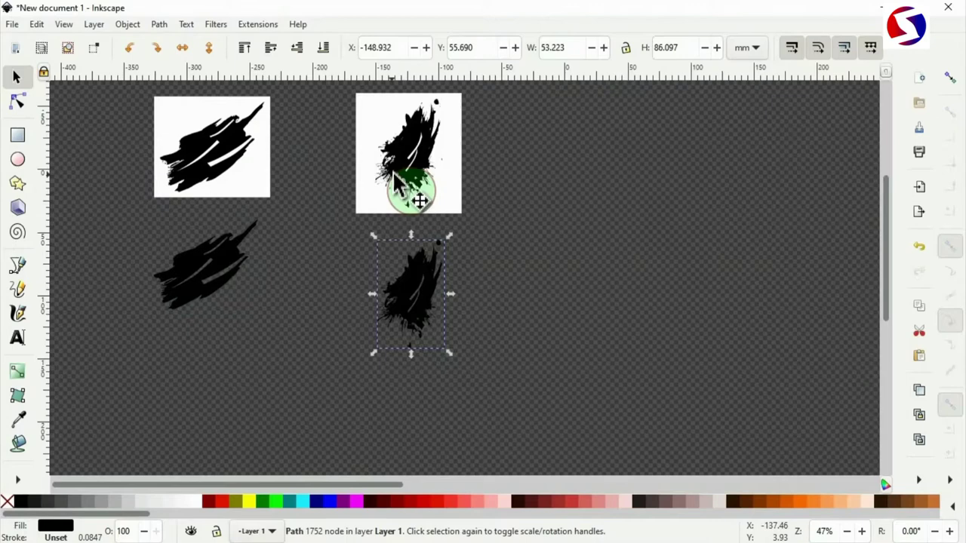
drag(515, 229, 110, 71)
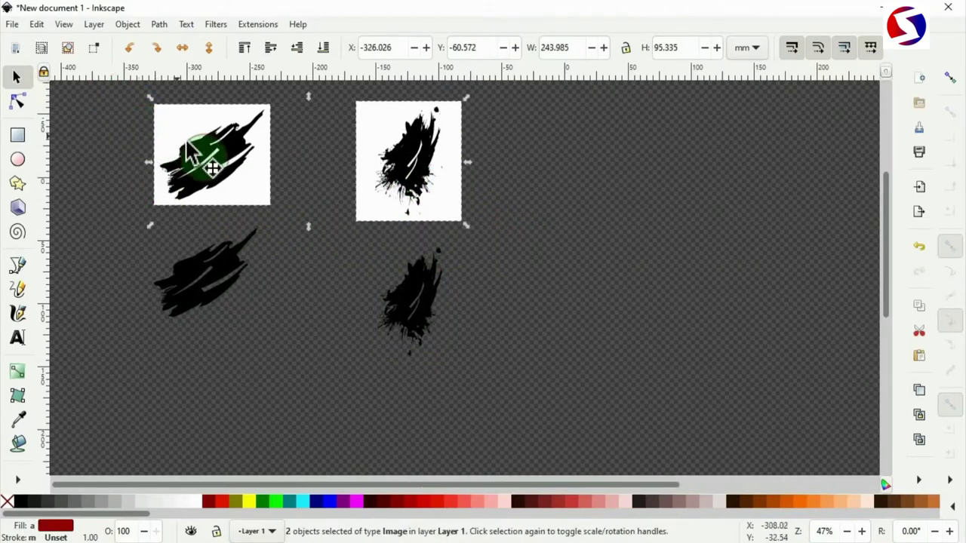
right_click(233, 150)
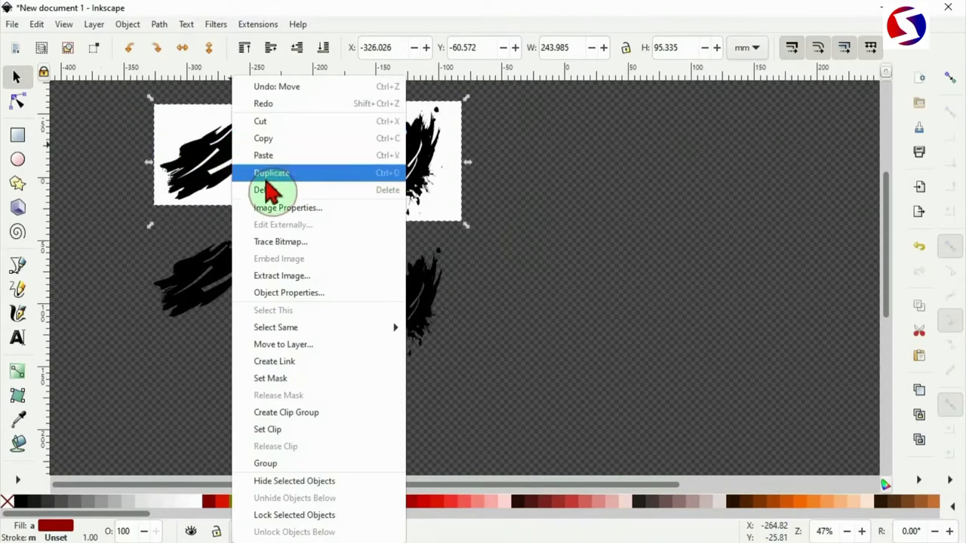
click(298, 190)
scroll(298, 200, down, 3)
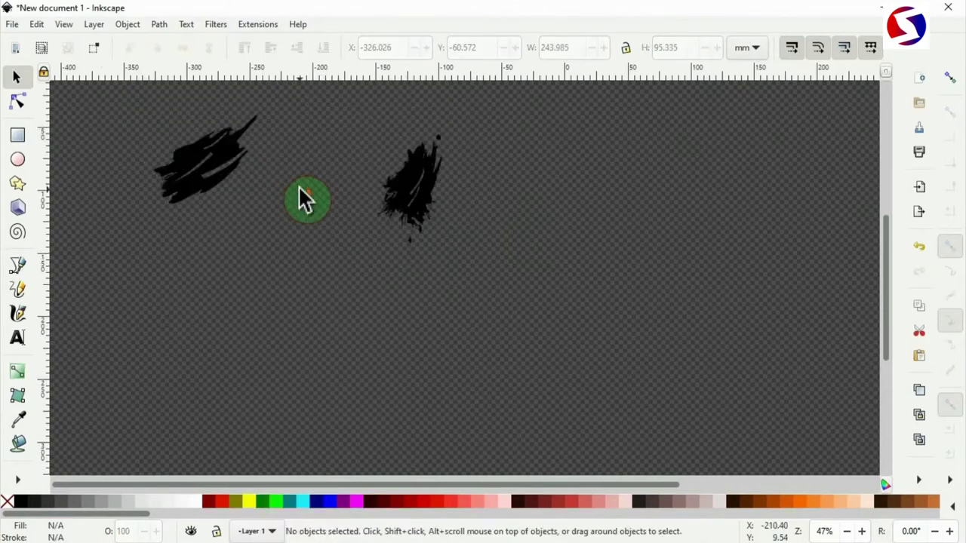
Fill the left brush-stroke path white and the right splatter path cyan
click(211, 172)
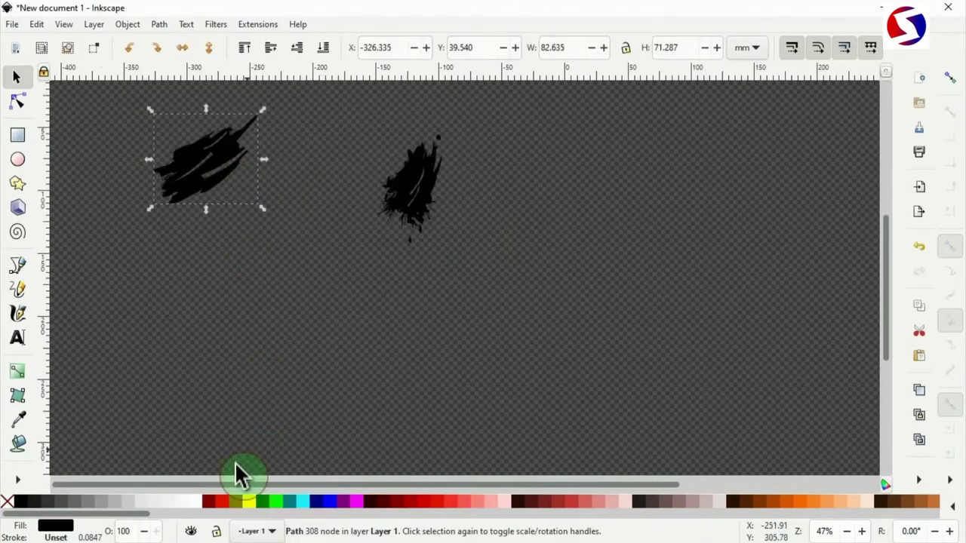
click(188, 504)
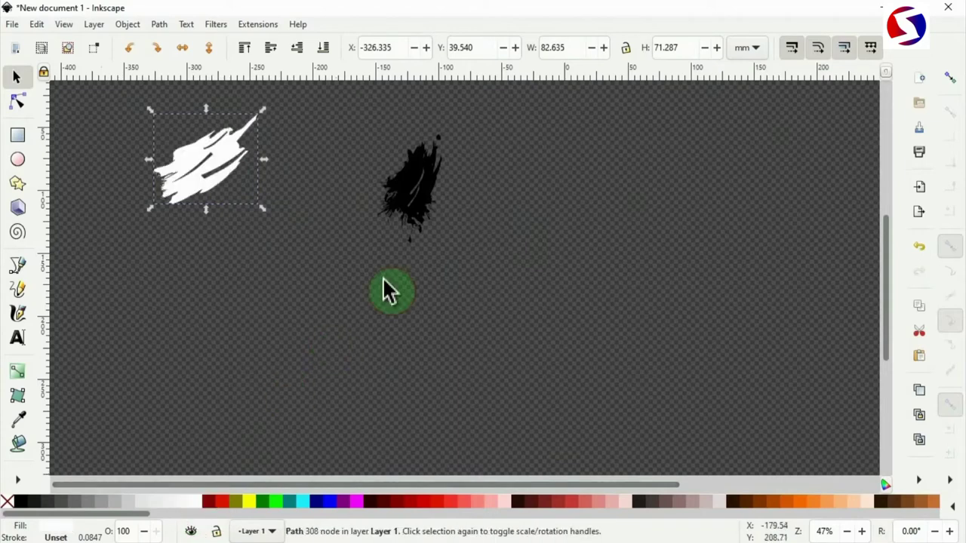
click(419, 175)
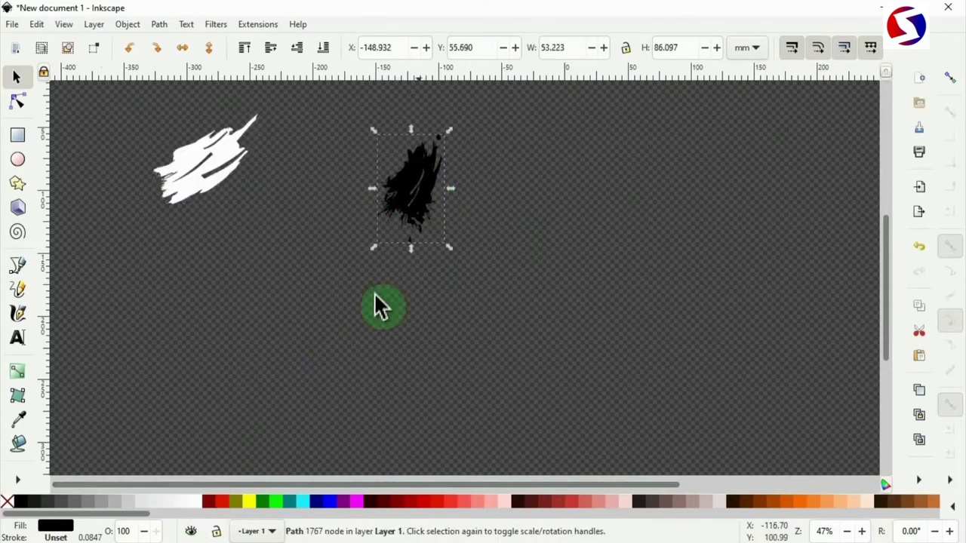
click(303, 501)
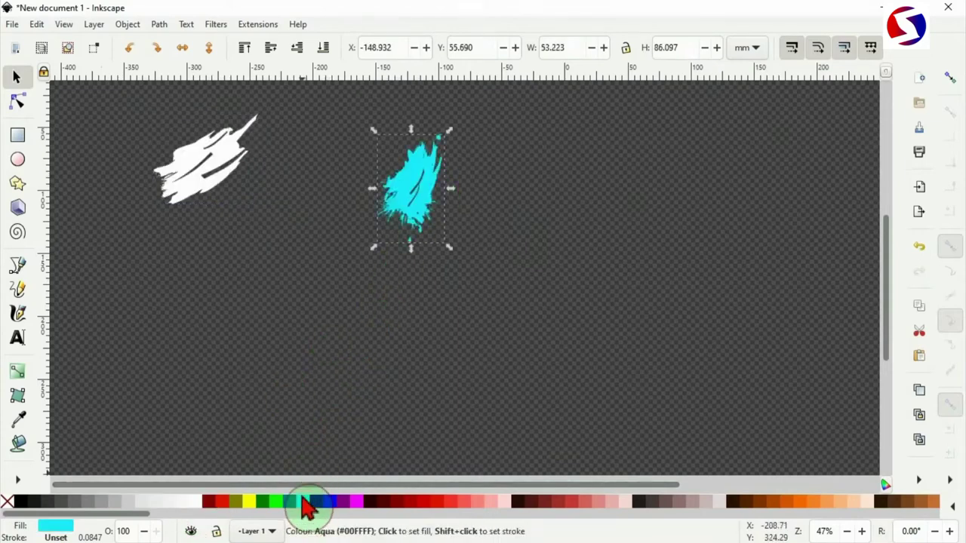
click(214, 162)
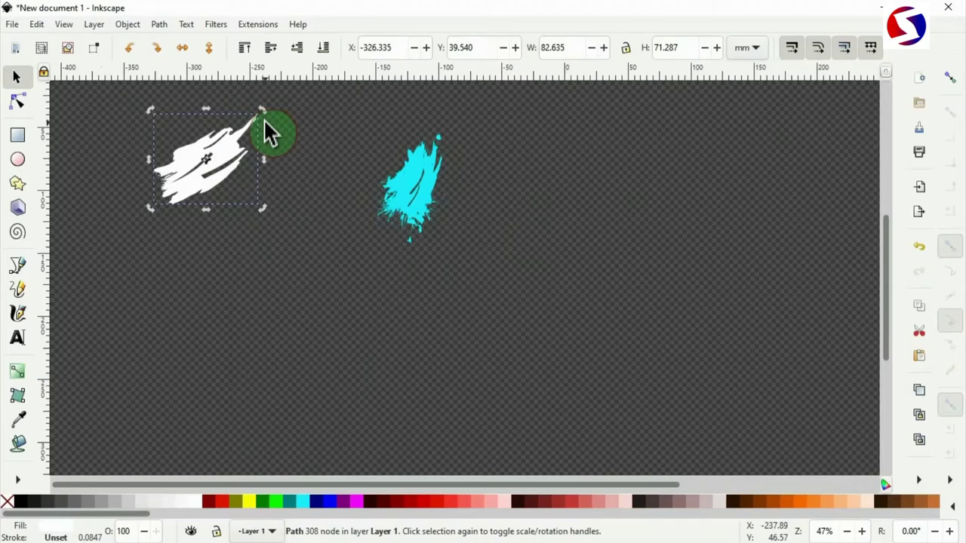
Rotate the white stroke about 30° to level, then flatten it to 98.597 × 12.695 mm
drag(265, 110, 278, 141)
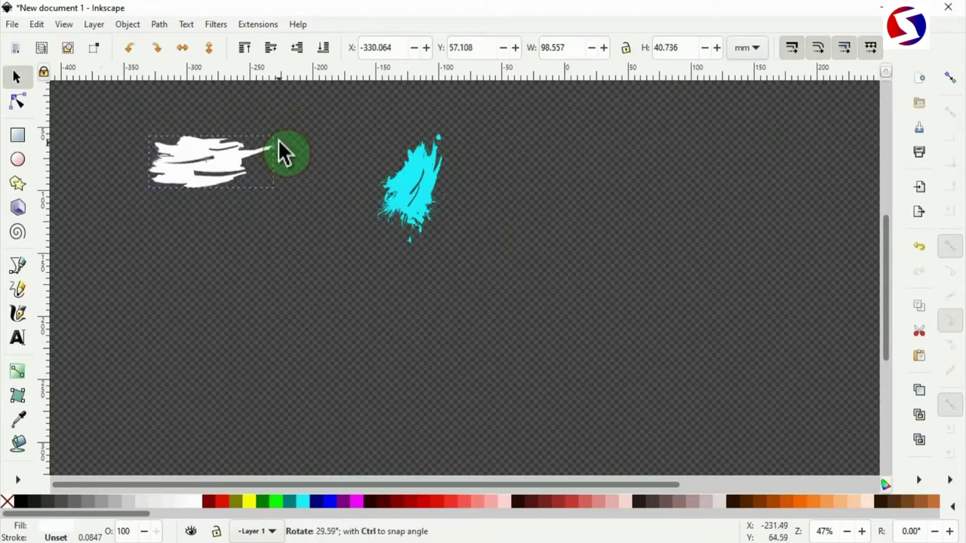
drag(279, 151, 226, 177)
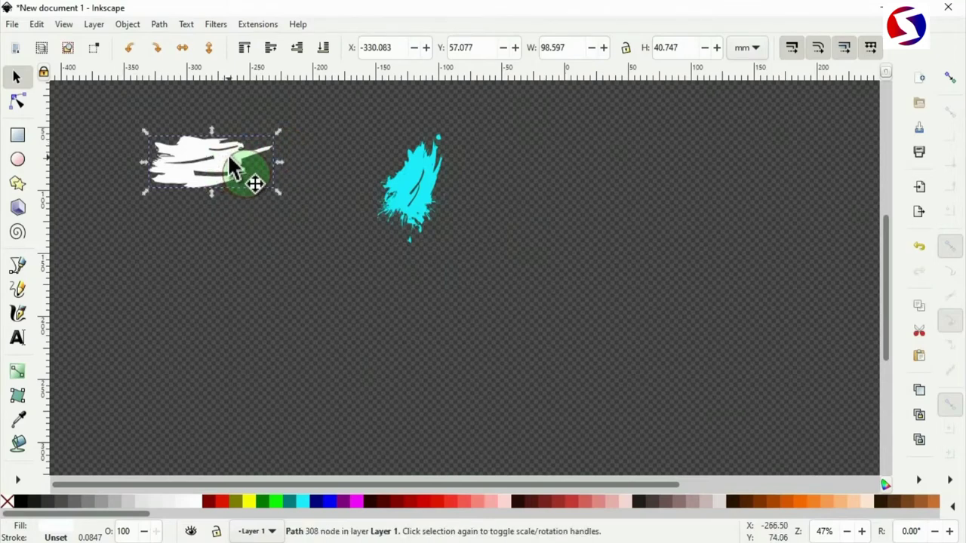
click(228, 156)
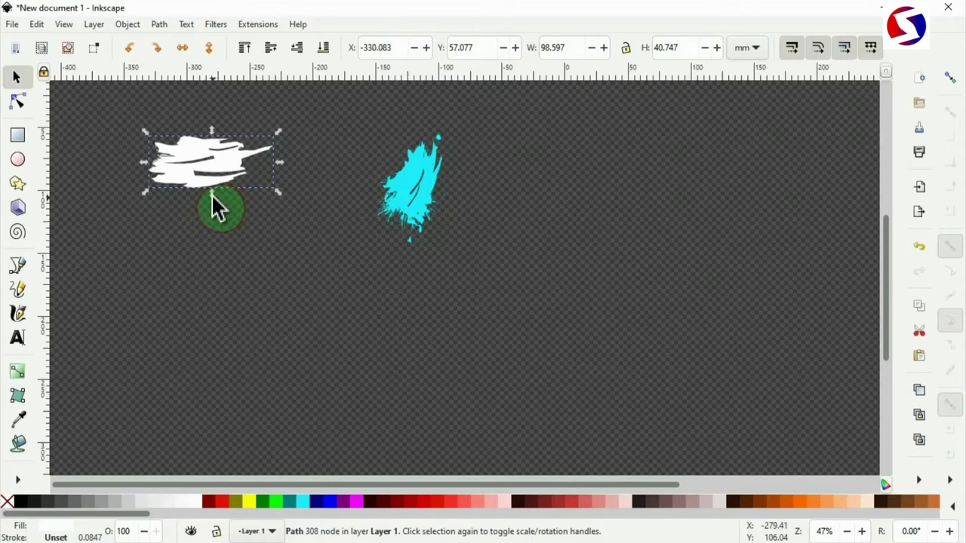
click(226, 200)
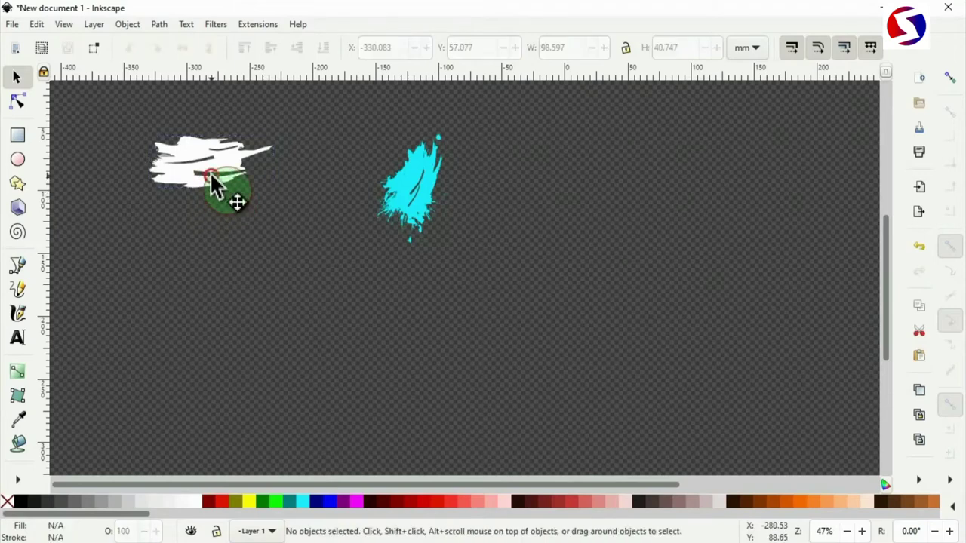
click(214, 187)
drag(212, 194, 210, 157)
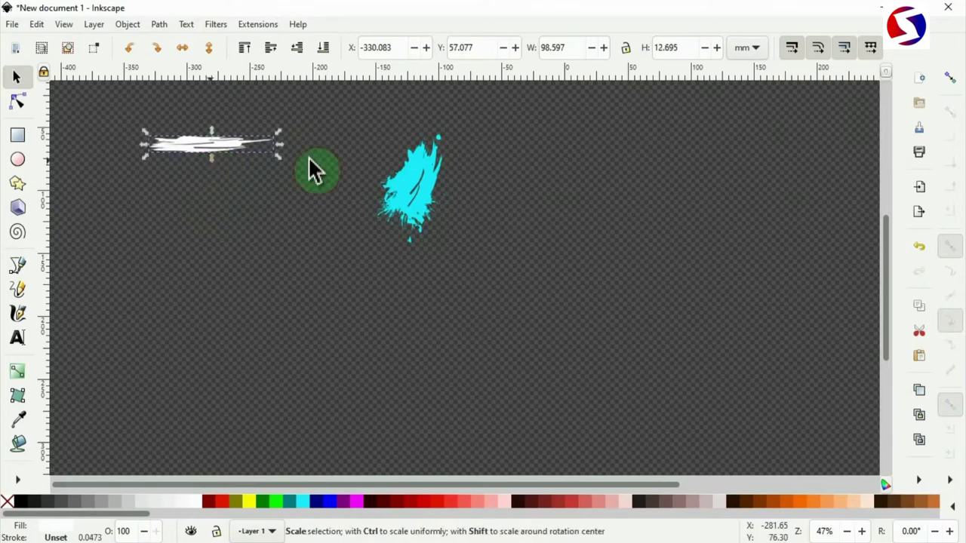
click(408, 191)
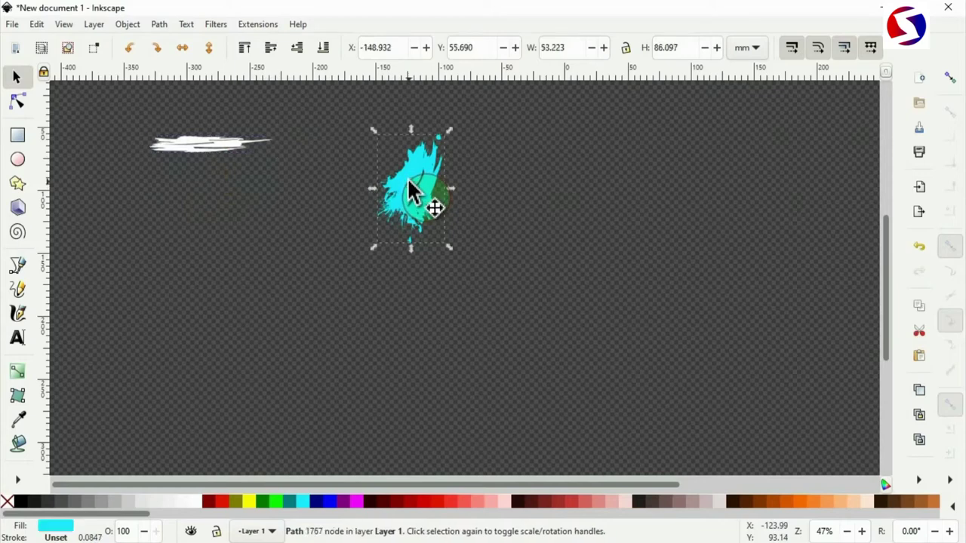
Rotate the cyan splatter about 60° clockwise and squash it to 87.306 × 20.792 mm
click(408, 192)
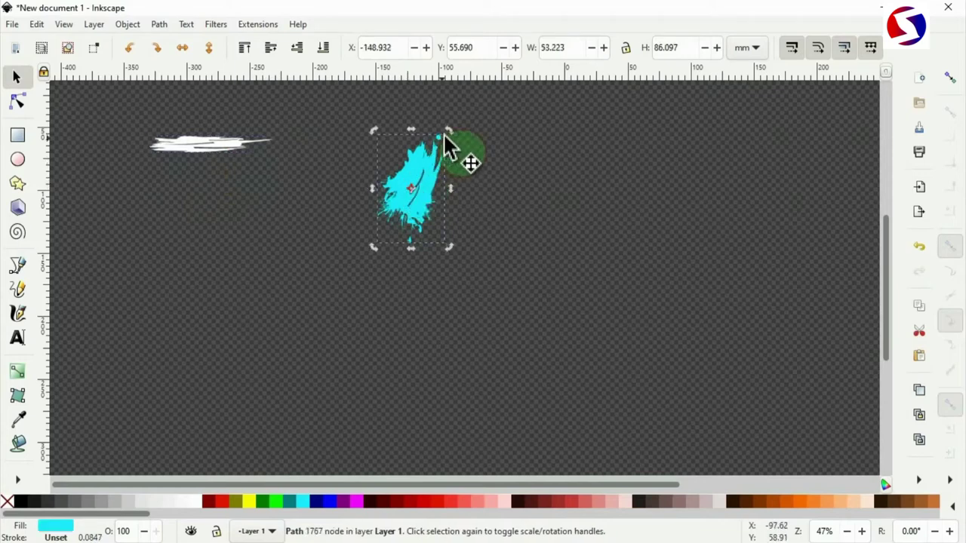
drag(452, 130, 491, 190)
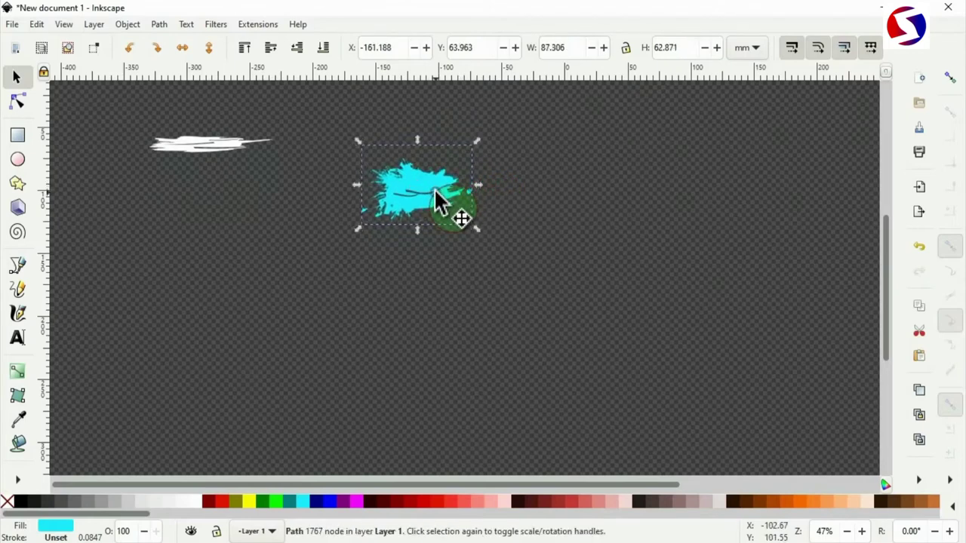
drag(418, 231, 416, 139)
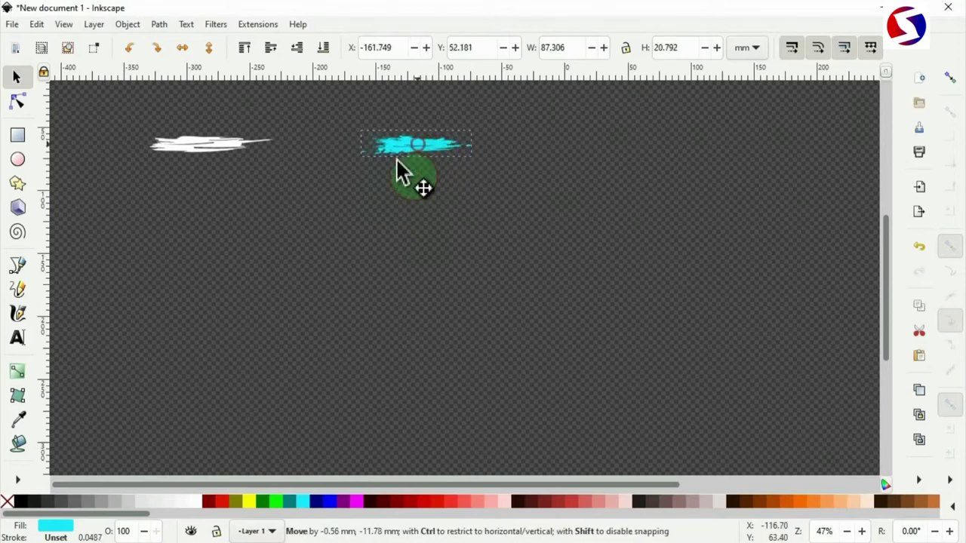
Copy the white streak to the clipboard
click(206, 144)
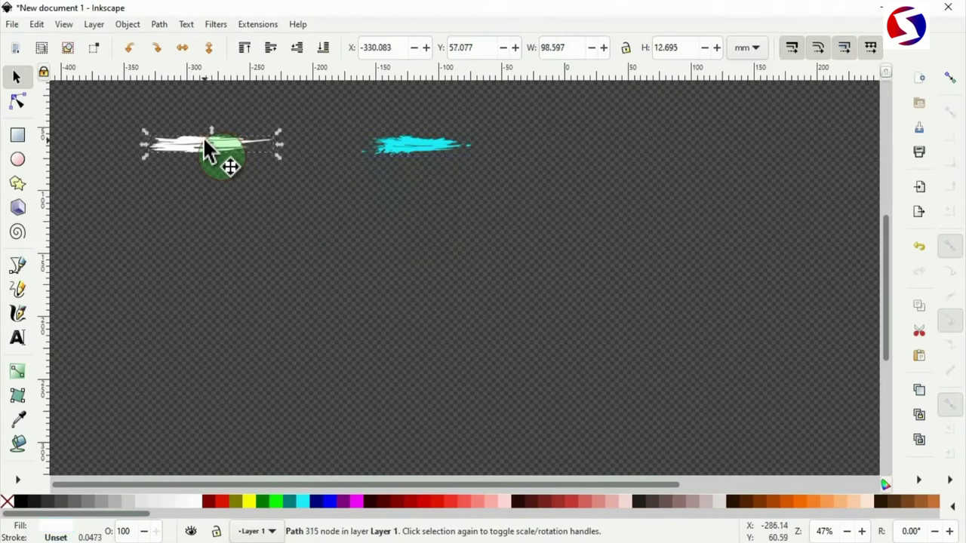
right_click(206, 144)
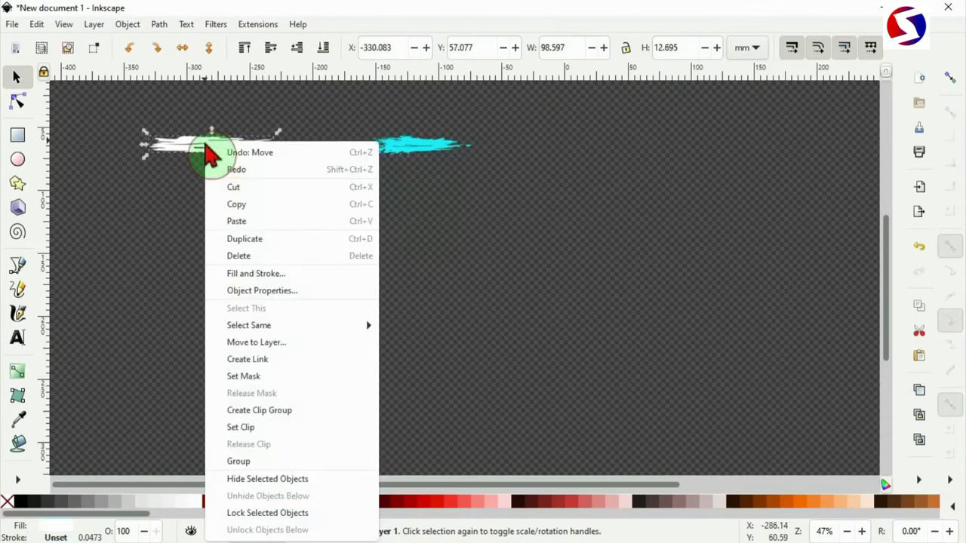
click(258, 208)
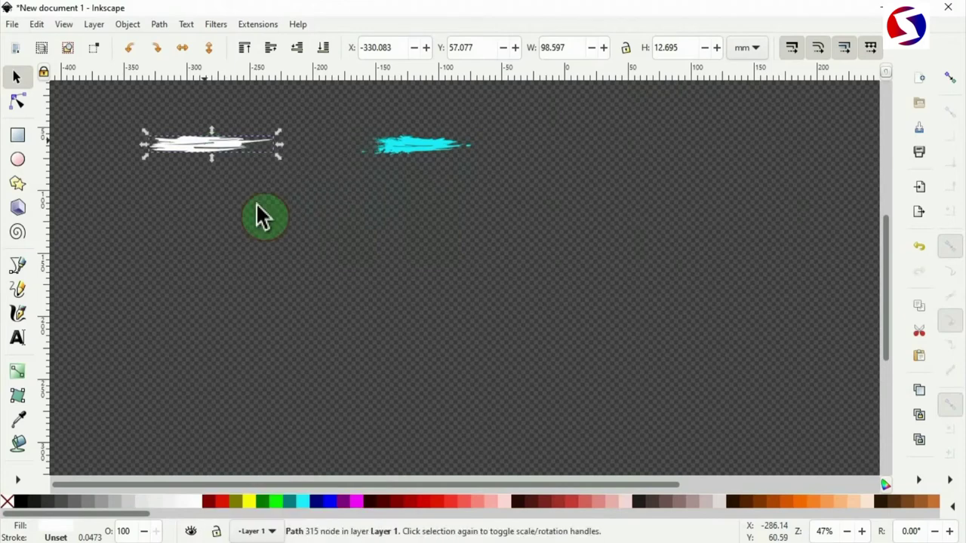
Set the Pencil tool to Spiro mode, smoothing 50, Bend from clipboard shape, scale 1.00
click(21, 296)
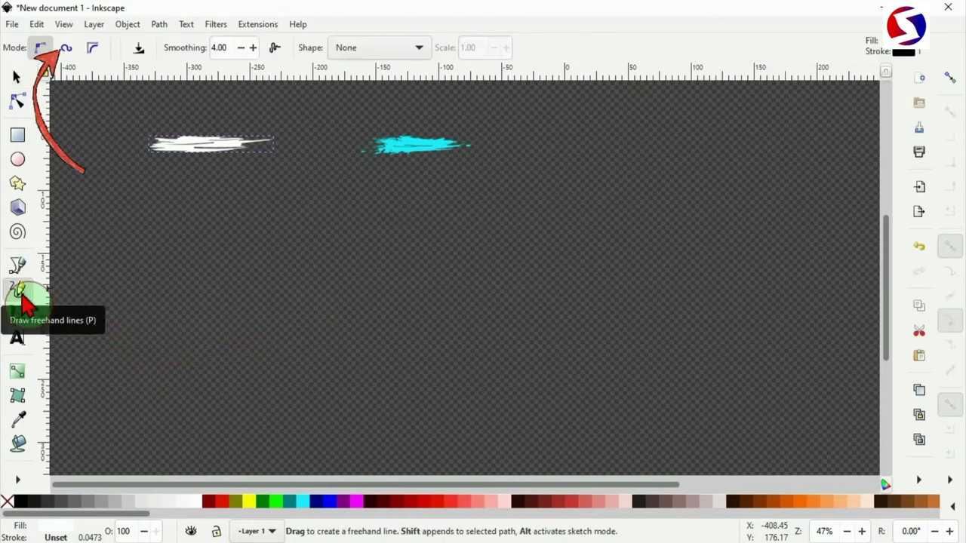
click(65, 49)
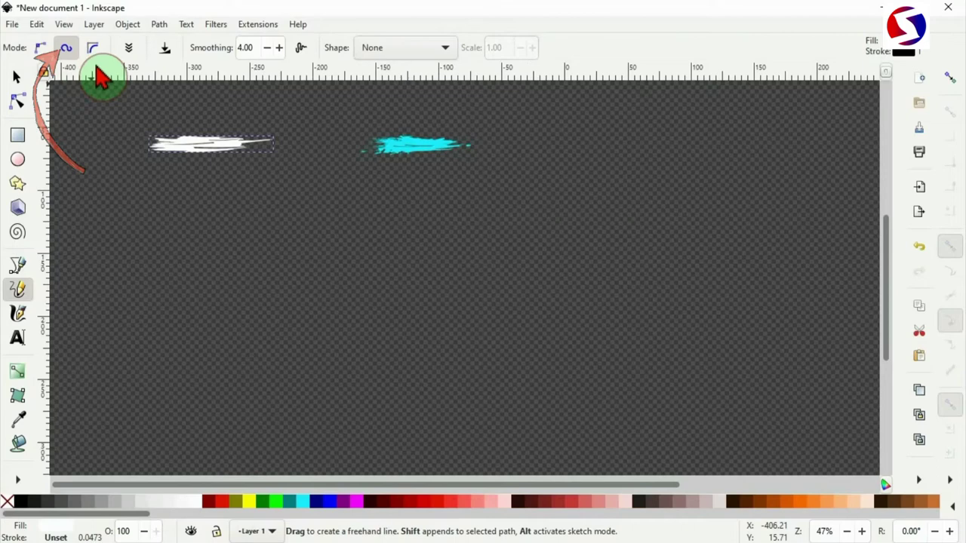
double_click(248, 48)
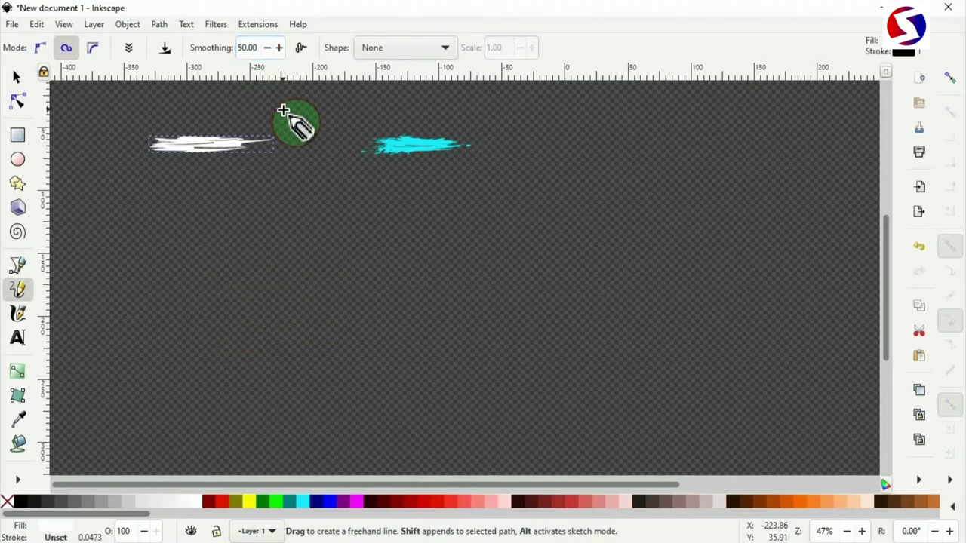
click(397, 54)
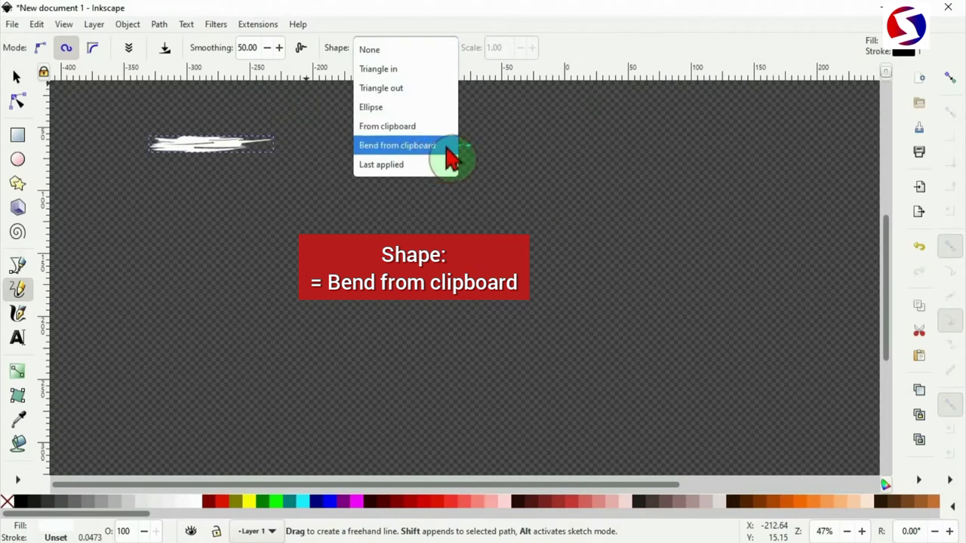
click(398, 146)
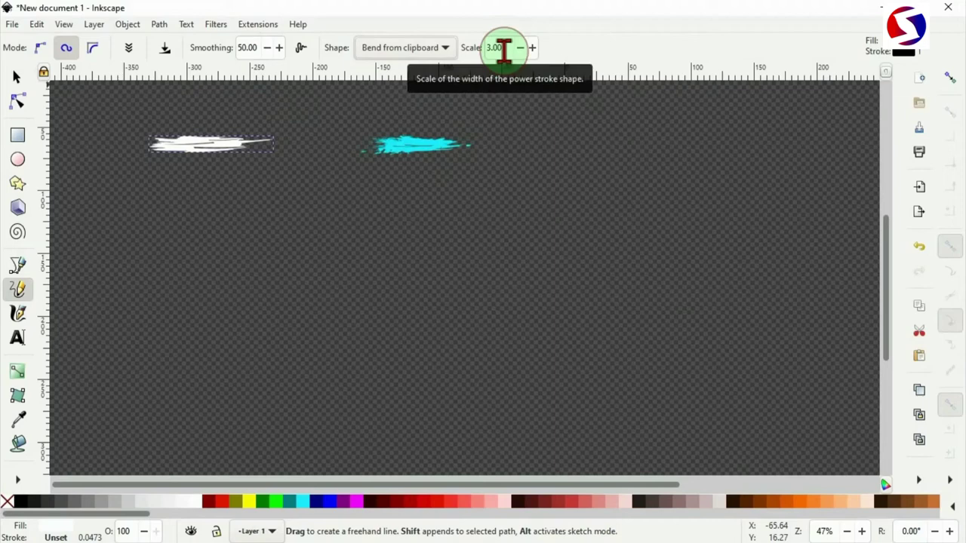
drag(503, 49, 479, 56)
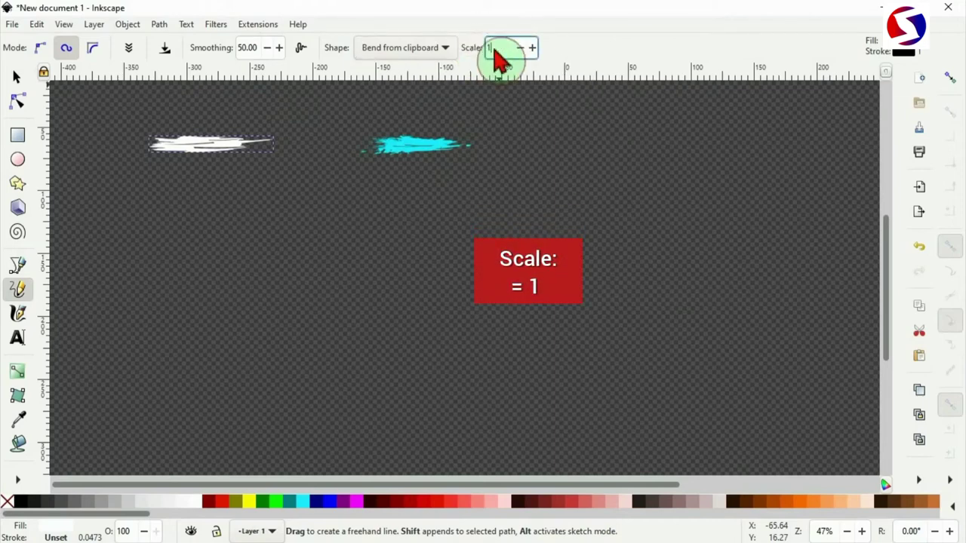
text(1)
key(Return)
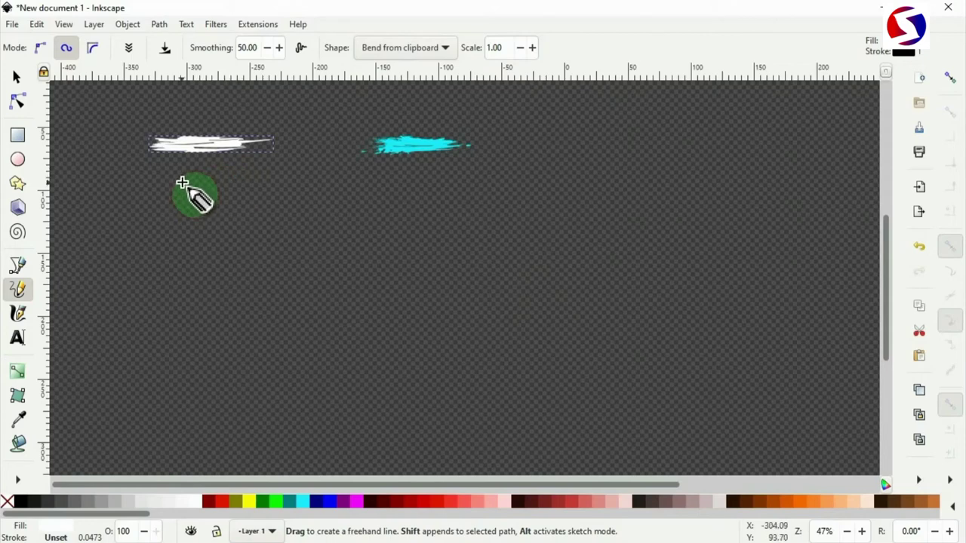
Draw a 102.492 × 98.066 mm freehand white brush circle and nudge it down-left
mouse_move(178, 176)
mouse_down()
mouse_move(127, 182)
mouse_move(100, 261)
mouse_move(104, 318)
mouse_move(155, 353)
mouse_move(241, 345)
mouse_move(274, 287)
mouse_move(275, 246)
mouse_move(257, 209)
mouse_move(178, 178)
mouse_up()
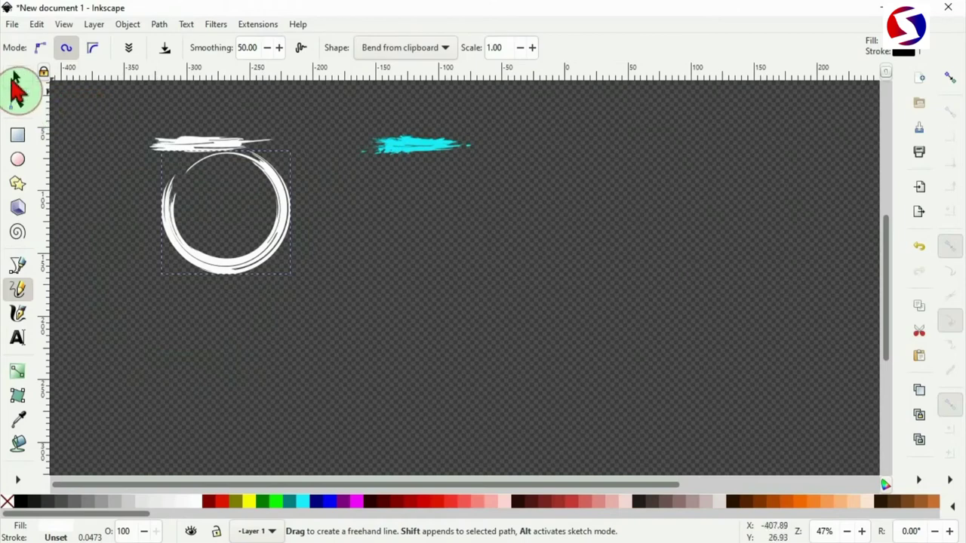
click(16, 81)
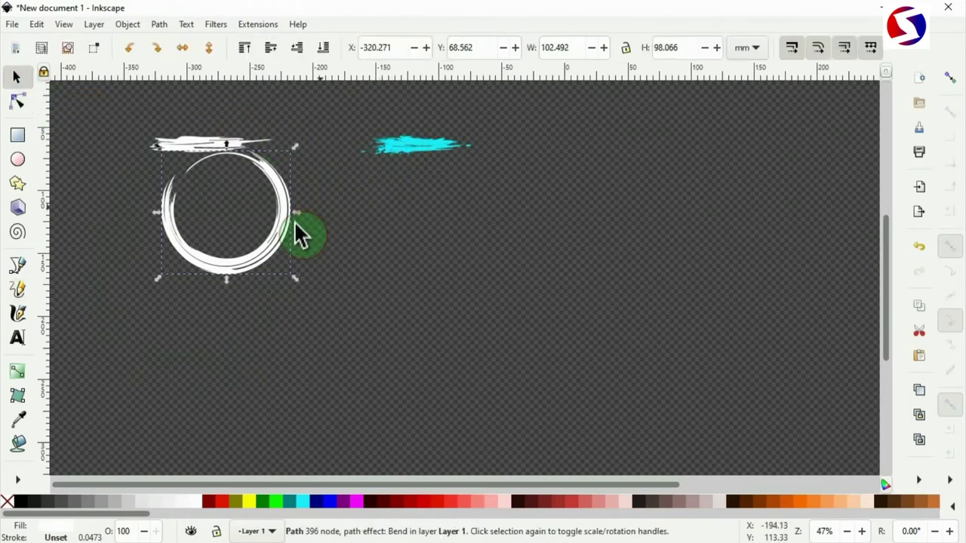
drag(277, 224, 262, 258)
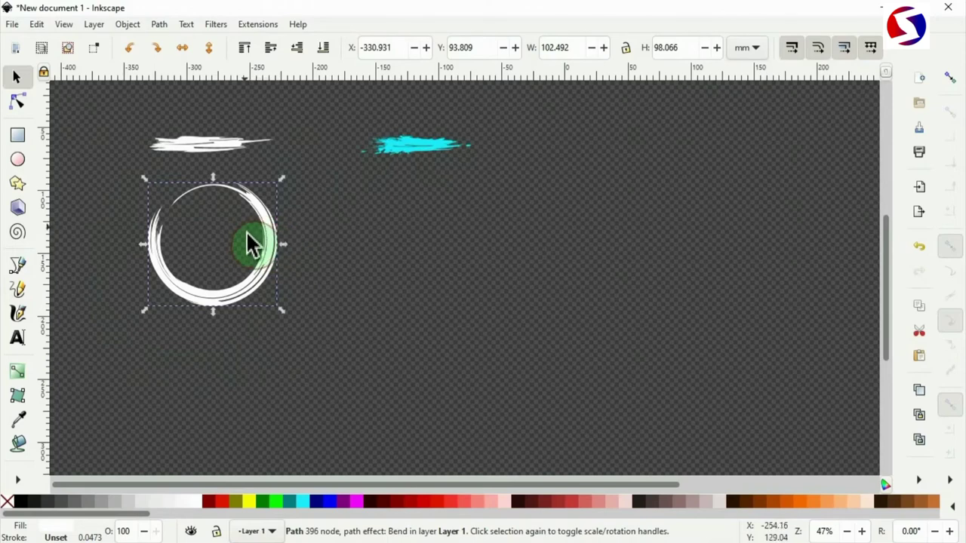
ctrl+scroll(250, 244, up, 2)
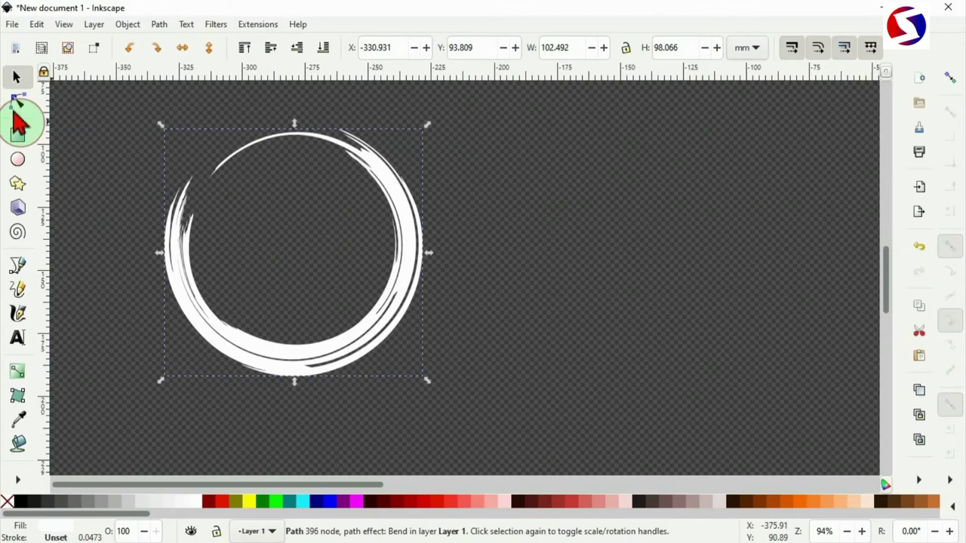
Adjust the white ring's stroke width by dragging its width knot with the Node tool
click(21, 110)
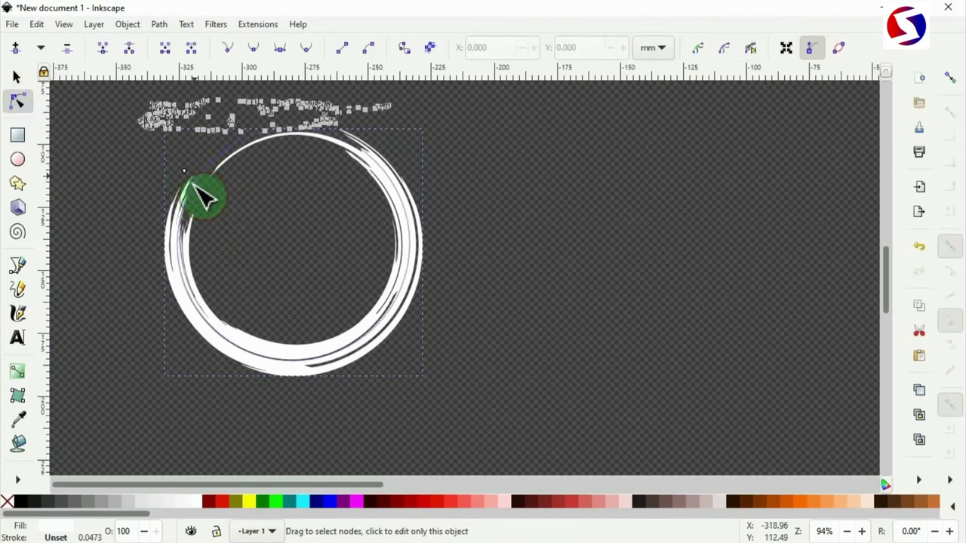
ctrl+scroll(199, 188, up, 4)
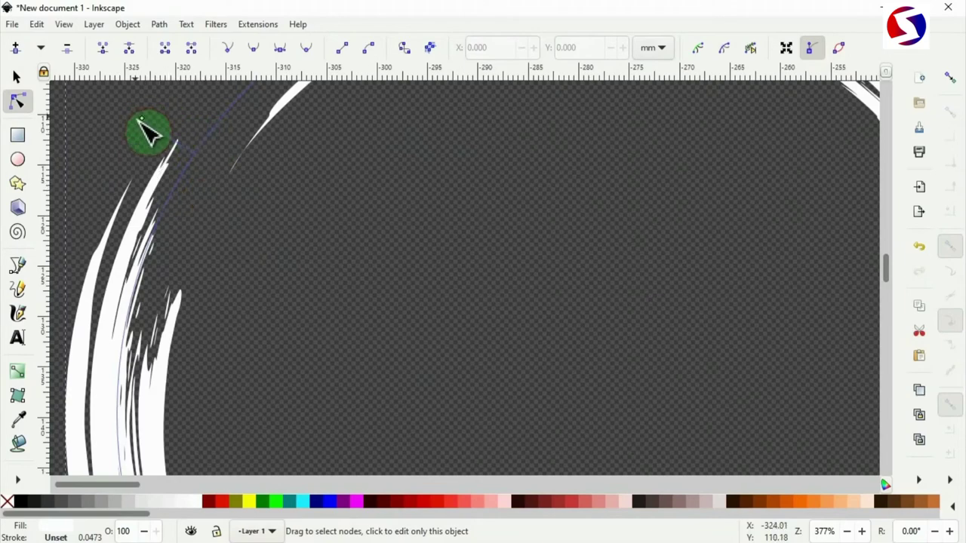
ctrl+scroll(183, 151, down, 2)
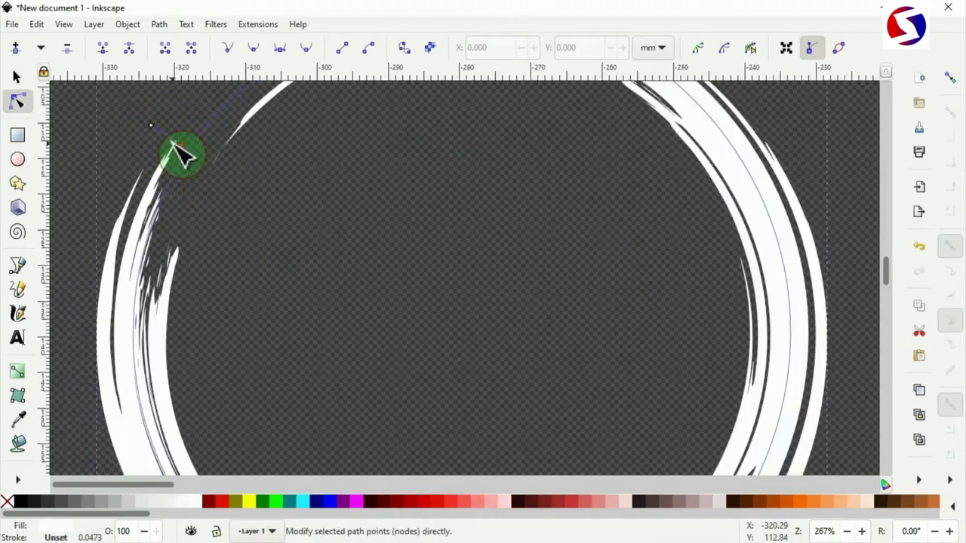
ctrl+scroll(180, 137, down, 1)
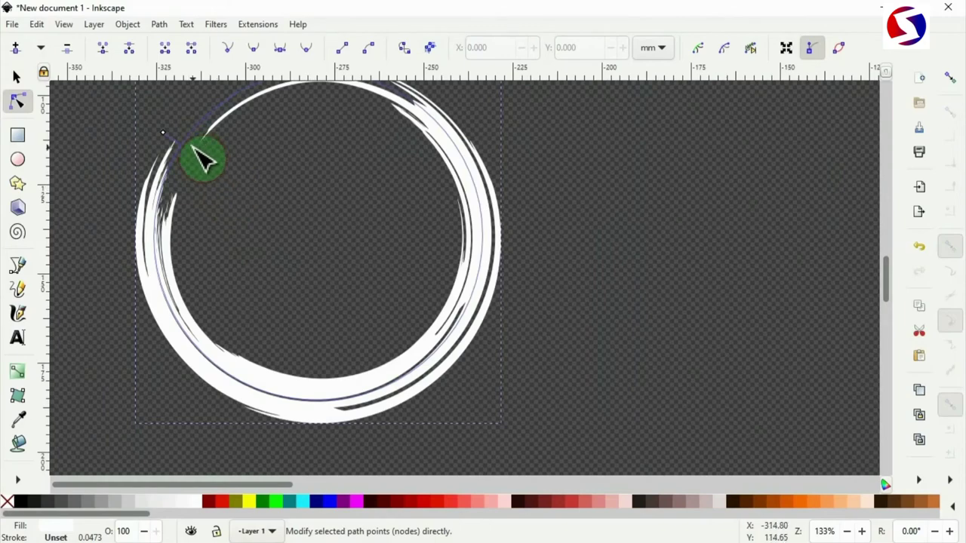
ctrl+scroll(200, 157, down, 1)
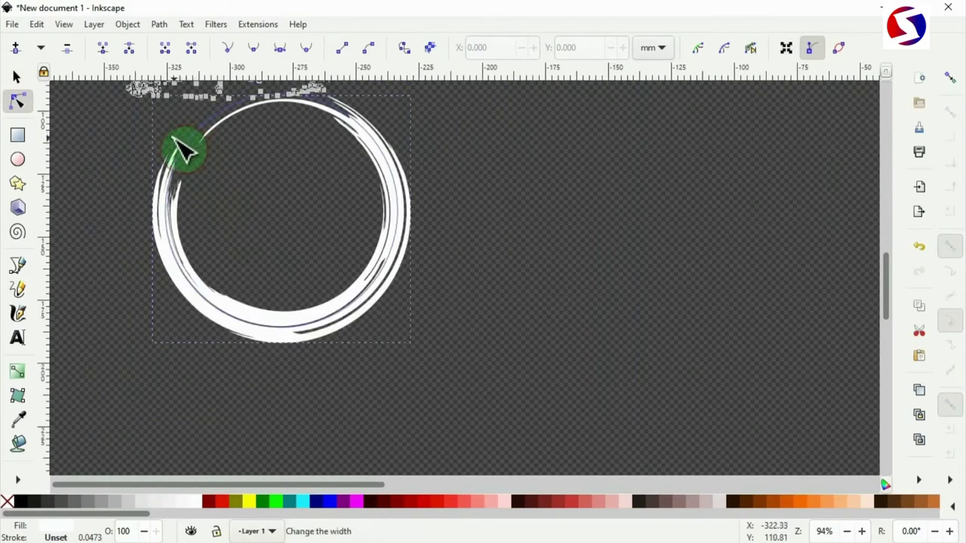
mouse_move(183, 149)
mouse_down()
mouse_move(192, 157)
mouse_move(181, 153)
mouse_up()
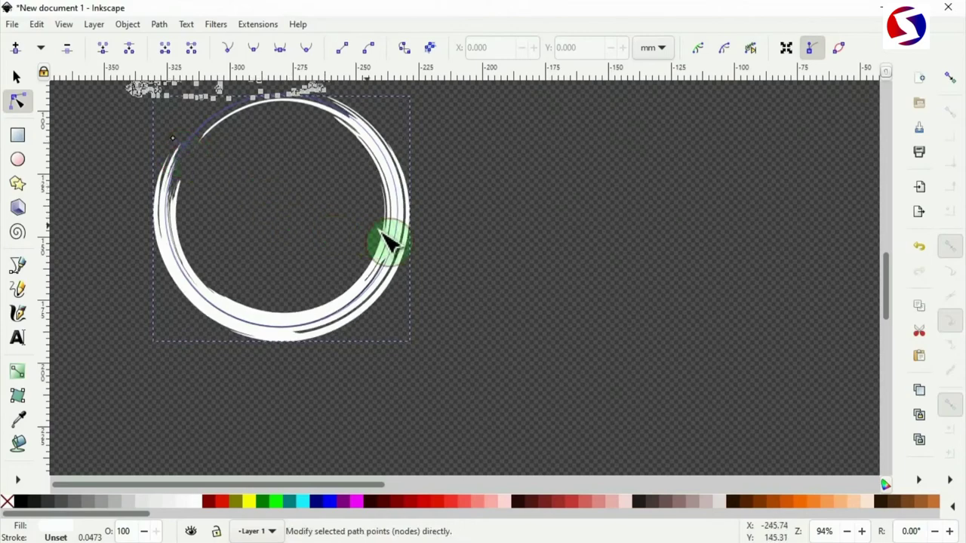
Copy the cyan brush stroke to the clipboard
scroll(388, 242, up, 5)
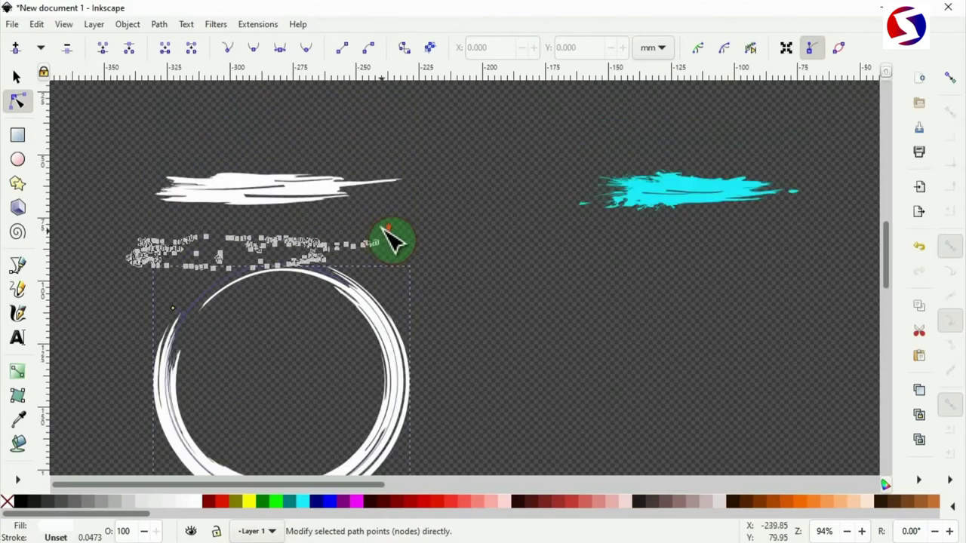
click(16, 76)
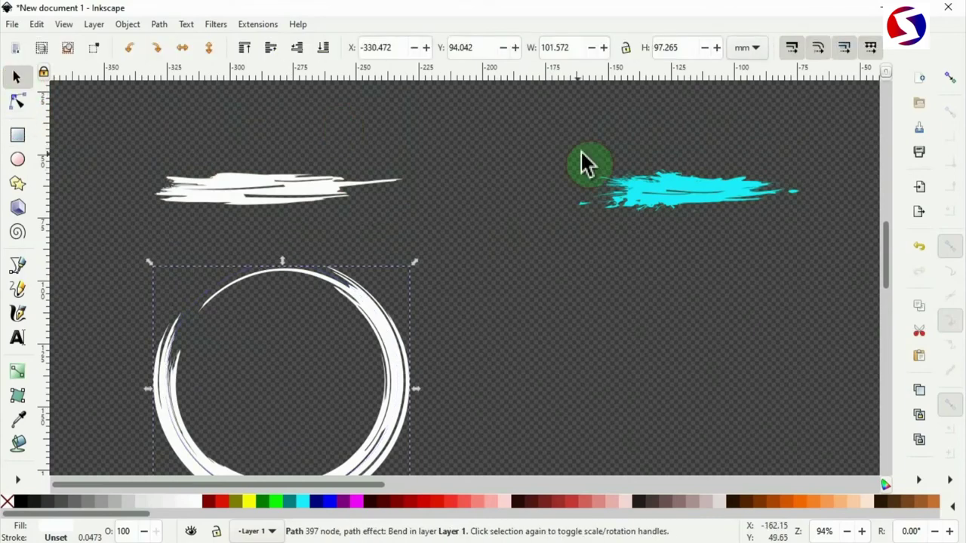
click(653, 213)
right_click(654, 211)
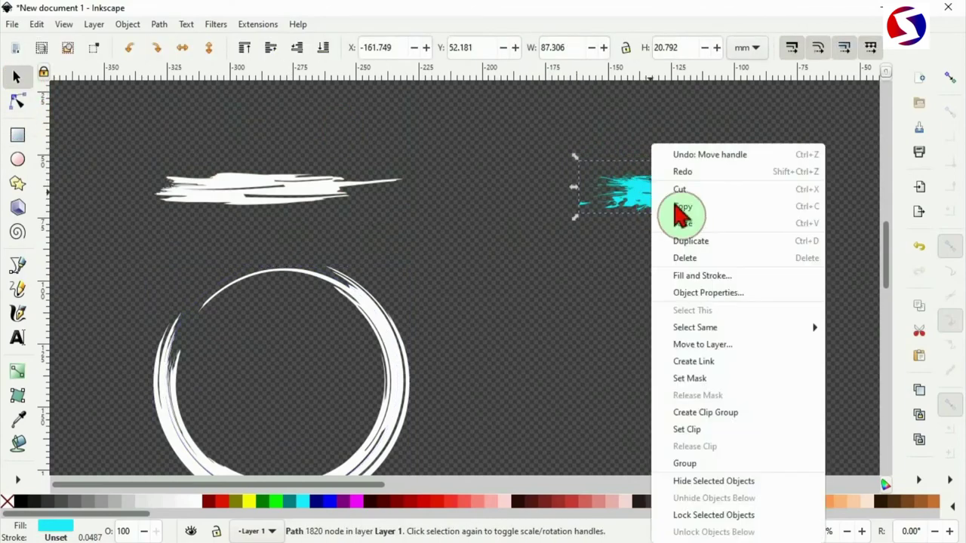
click(697, 206)
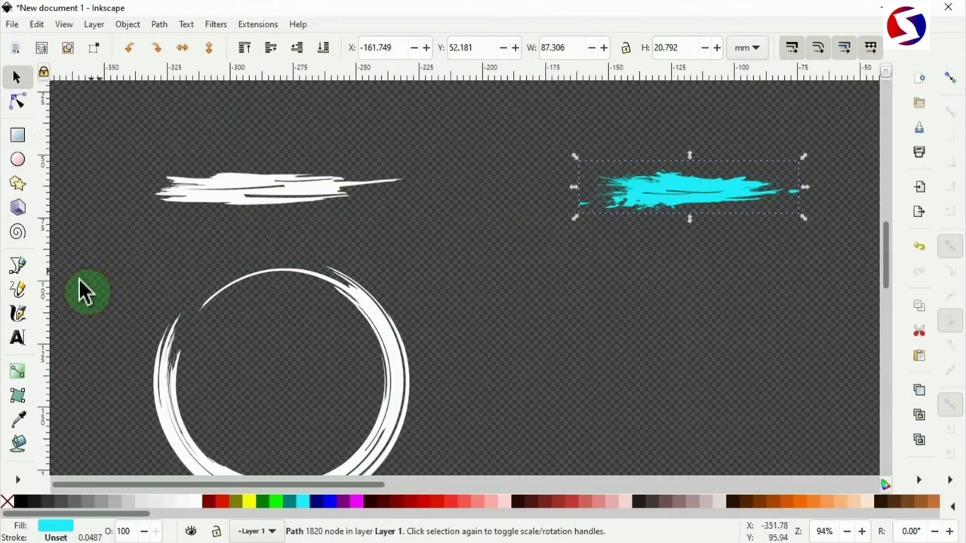
Reset the Pencil tool's shape scale from 0.91 to 1
click(21, 295)
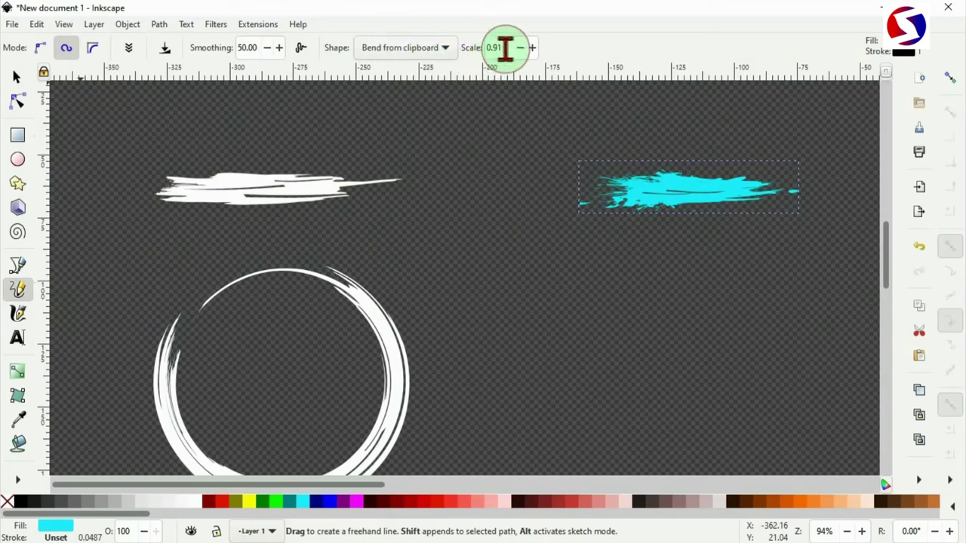
click(493, 47)
text(1)
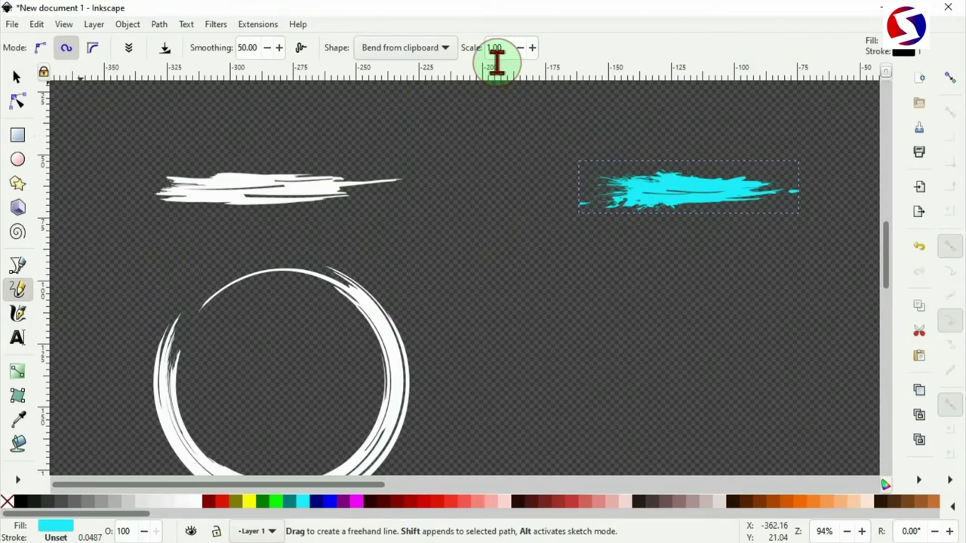
Draw a freehand ring bent from the cyan streak beside the white circle
scroll(627, 260, down, 2)
scroll(627, 260, down, 2)
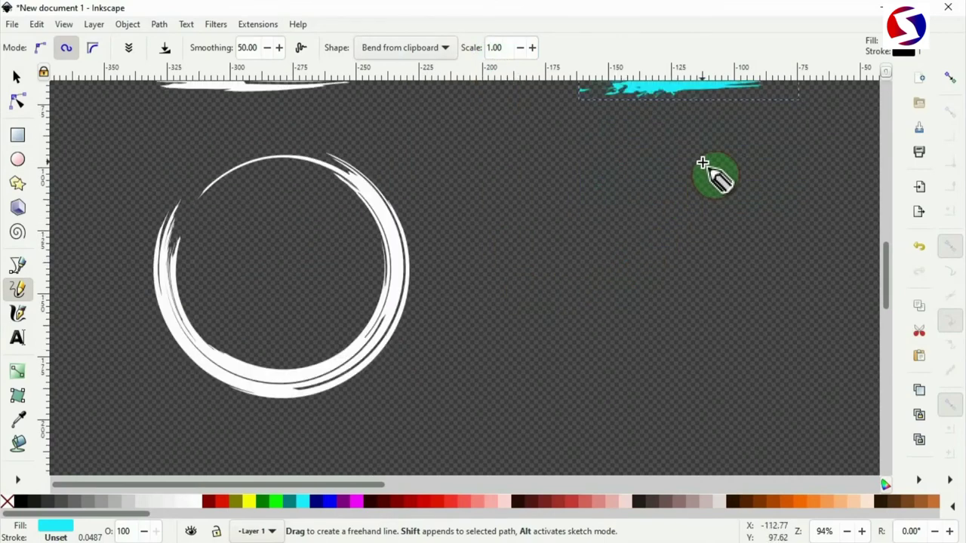
mouse_move(708, 146)
mouse_down()
mouse_move(633, 166)
mouse_move(600, 196)
mouse_move(595, 309)
mouse_move(631, 350)
mouse_move(655, 359)
mouse_move(690, 359)
mouse_move(758, 323)
mouse_move(789, 258)
mouse_move(770, 189)
mouse_move(709, 145)
mouse_up()
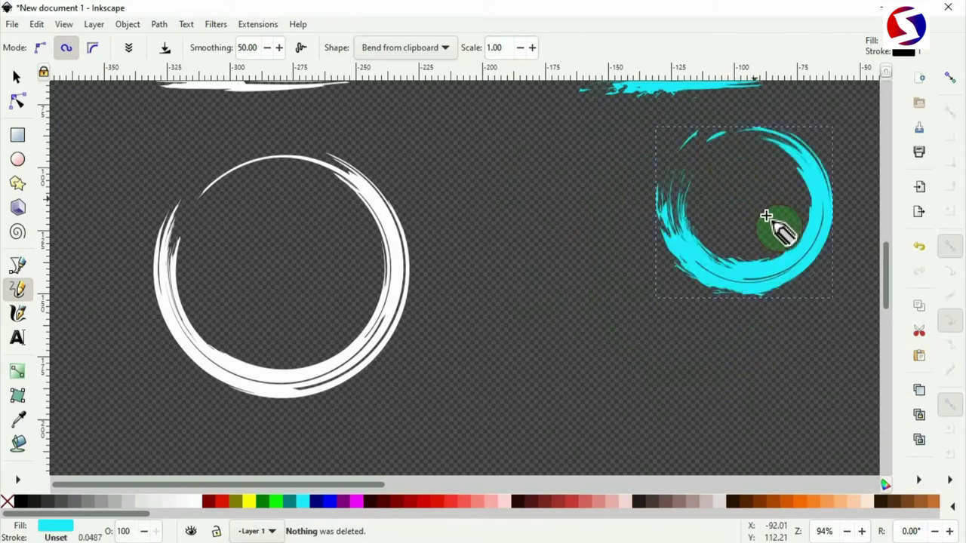
scroll(788, 236, up, 2)
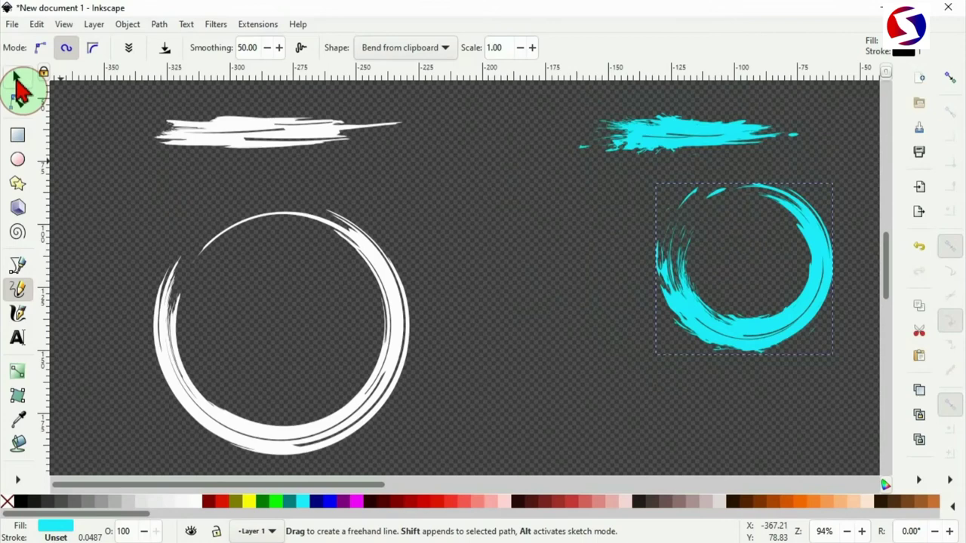
Narrow the cyan ring's stroke width so it overlaps the white ring
click(19, 107)
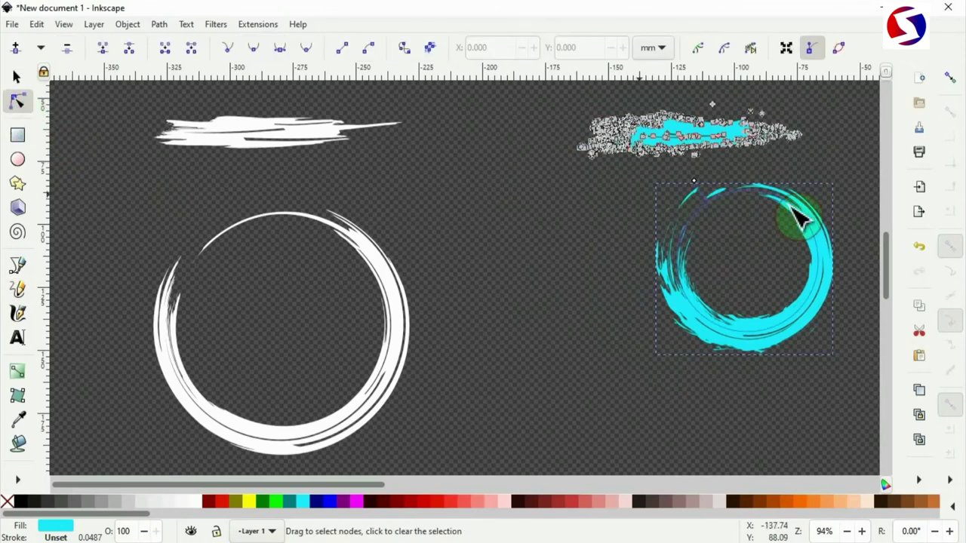
scroll(710, 201, up, 2)
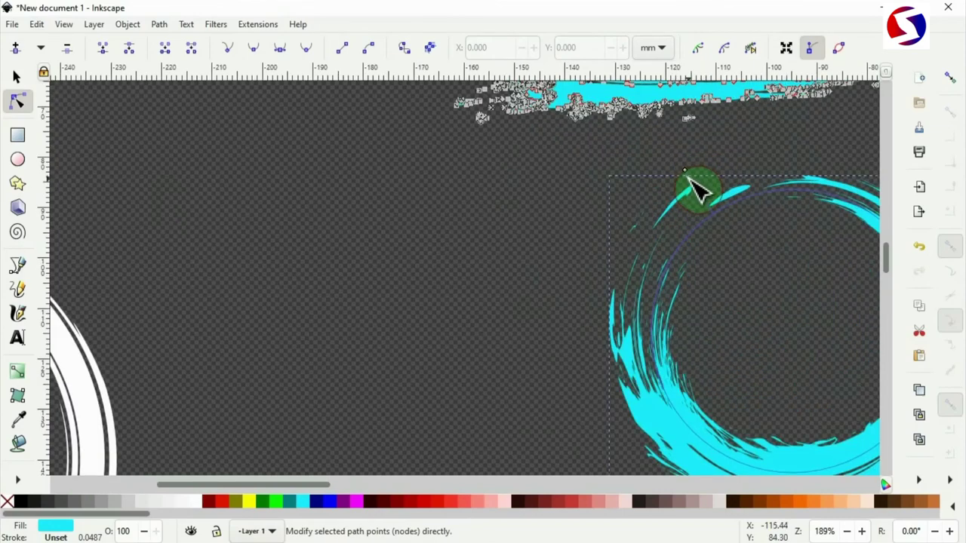
scroll(698, 189, right, 5)
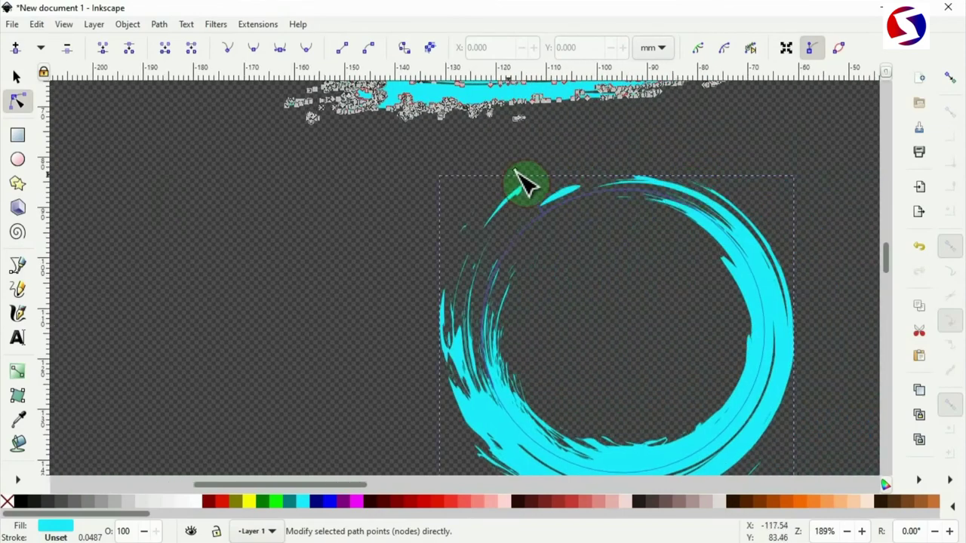
mouse_move(523, 178)
mouse_down()
mouse_move(540, 191)
mouse_move(536, 180)
mouse_up()
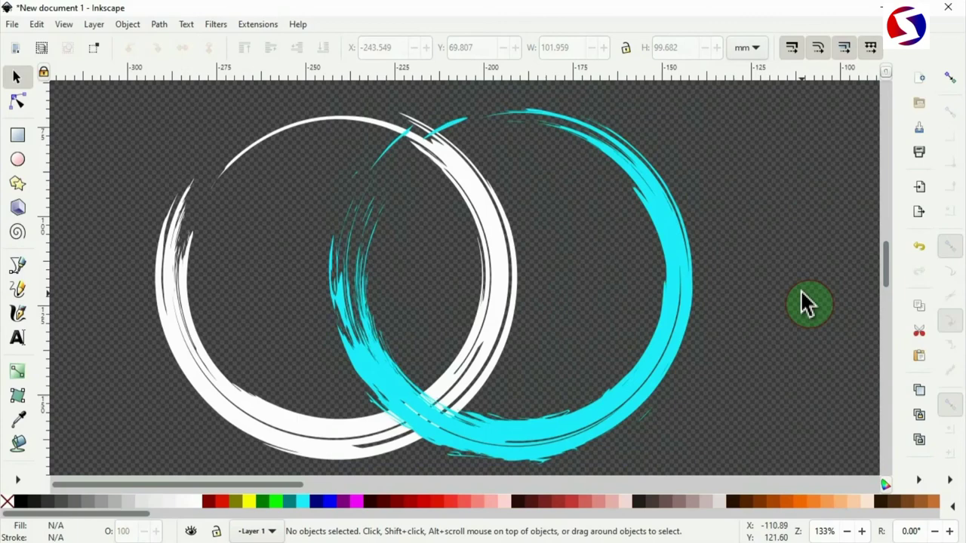